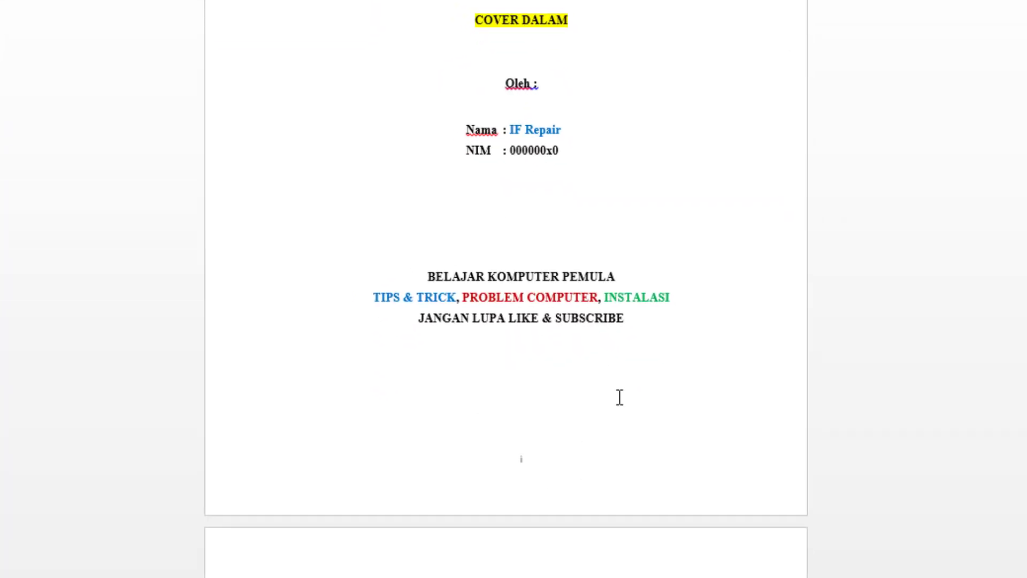
Turn off Link to Previous for the inner cover's Section 2 footer and close footer editing
scroll(642, 328, up, 10)
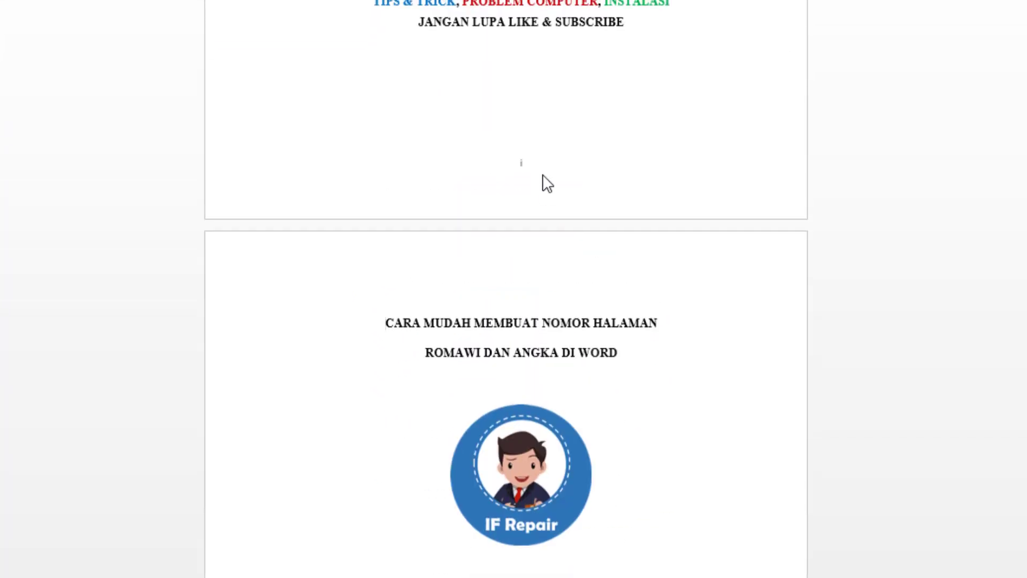
scroll(615, 321, down, 10)
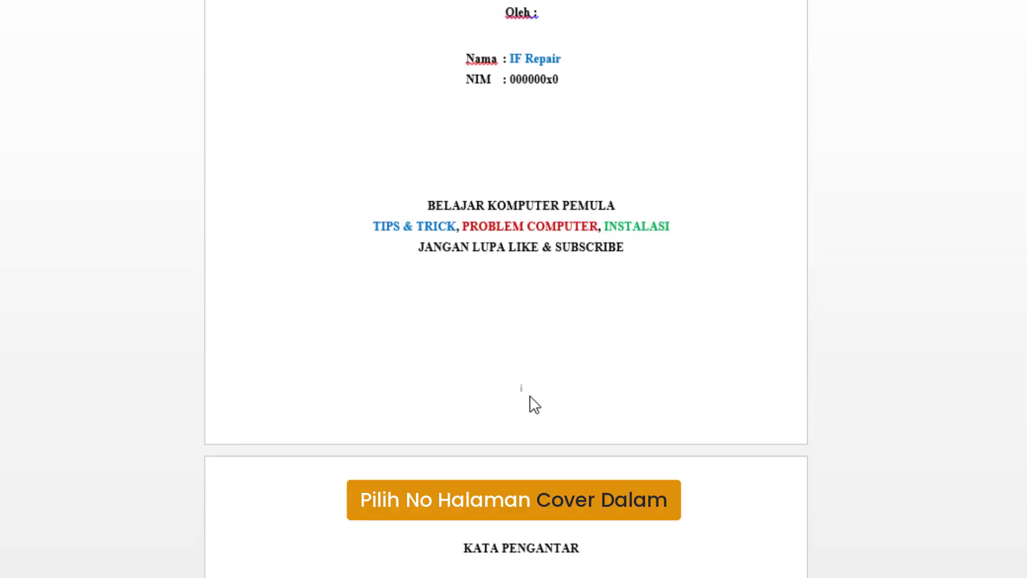
double_click(522, 393)
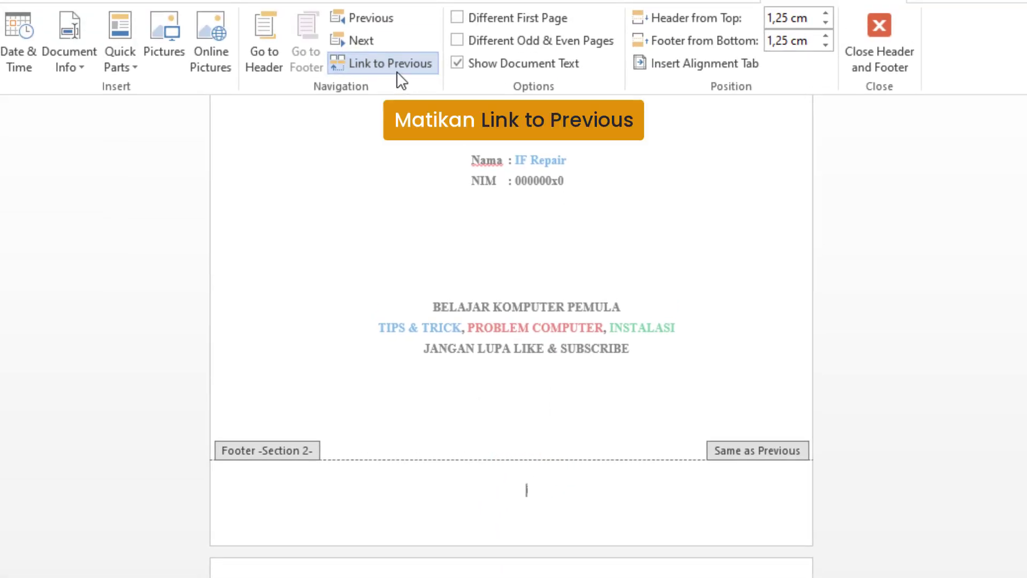
click(398, 73)
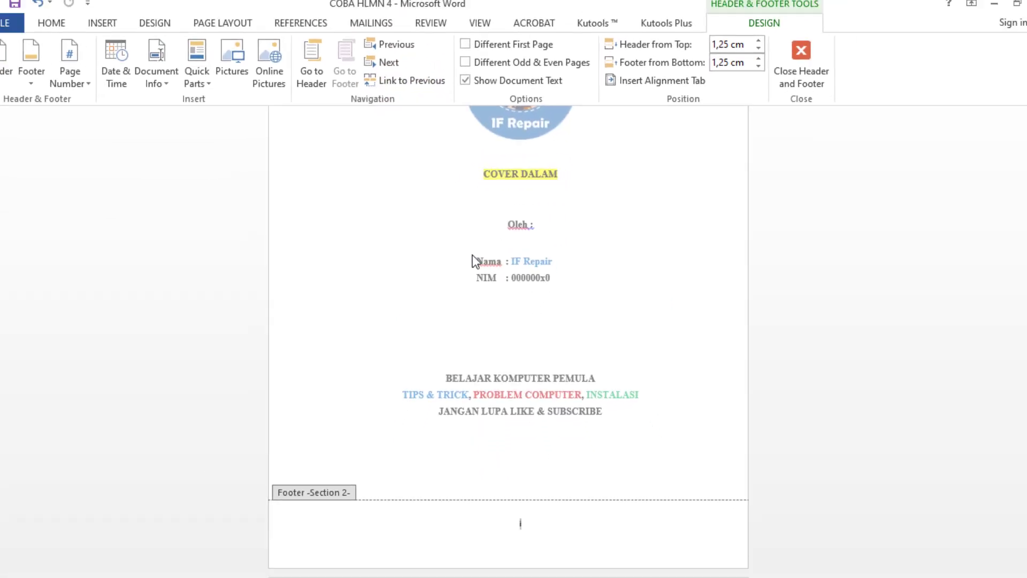
double_click(594, 463)
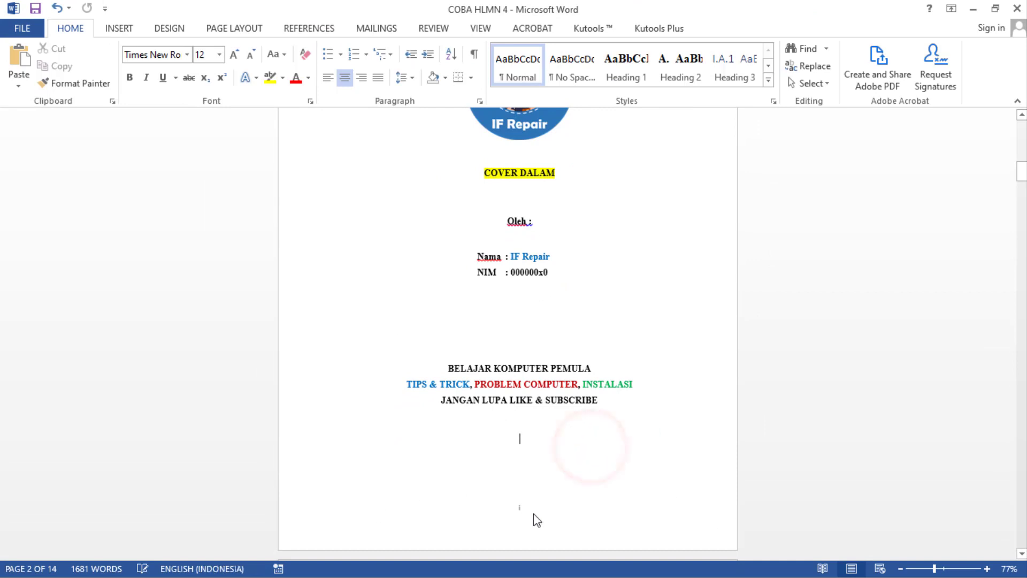
Delete the page number from the front cover's footer and return to the document body
scroll(537, 520, up, 10)
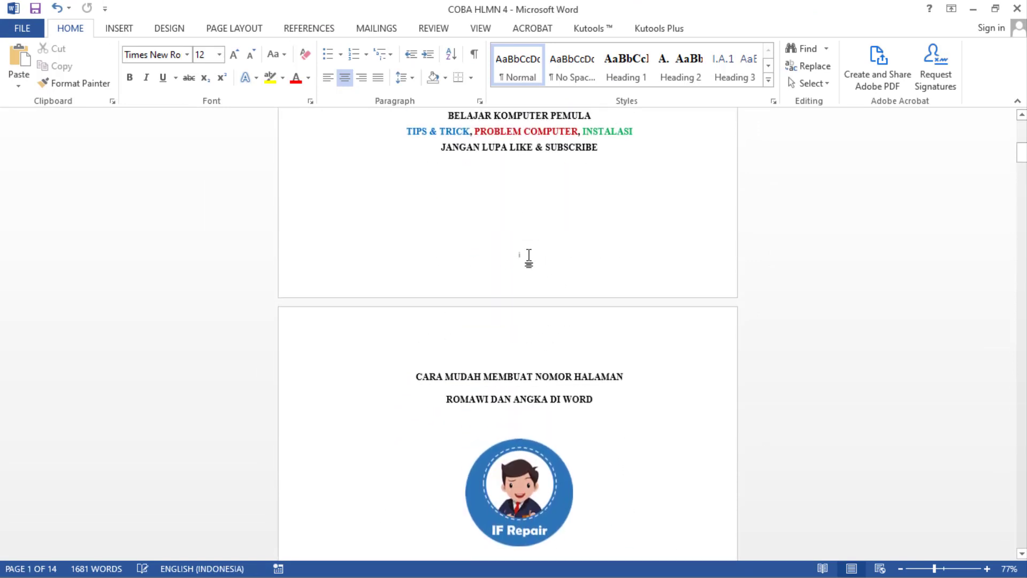
scroll(533, 261, up, 8)
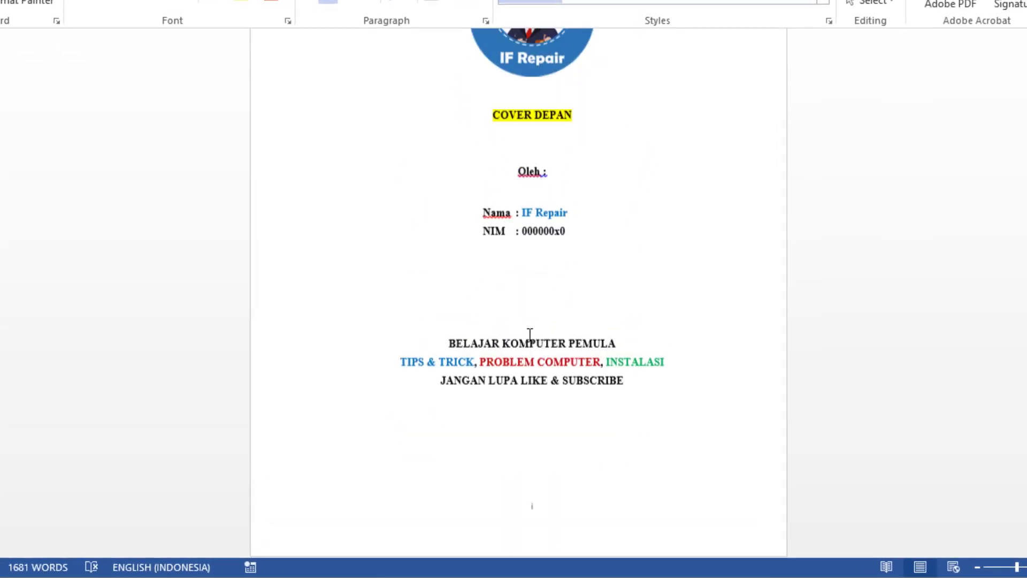
scroll(530, 335, down, 6)
double_click(537, 360)
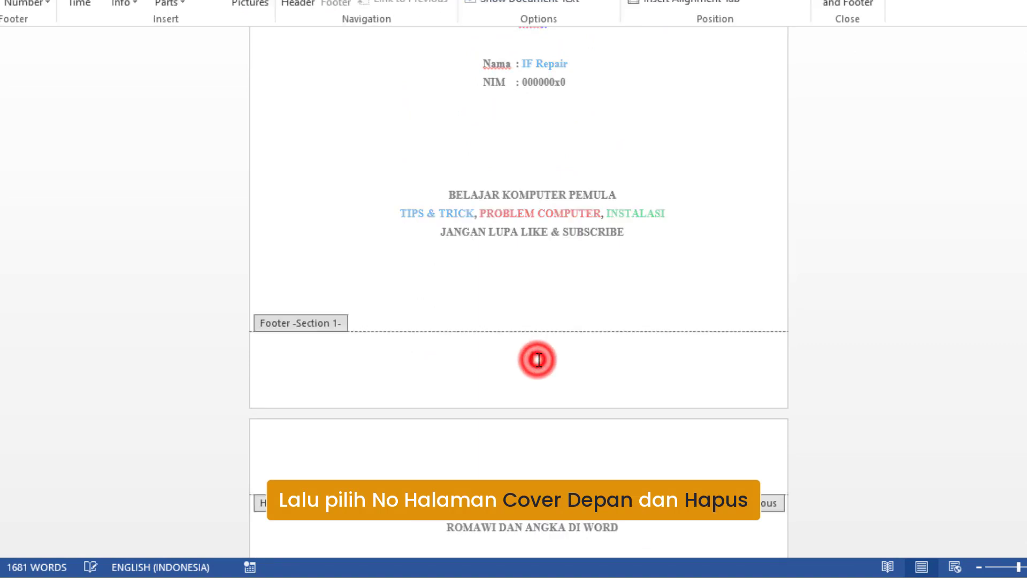
key(BackSpace)
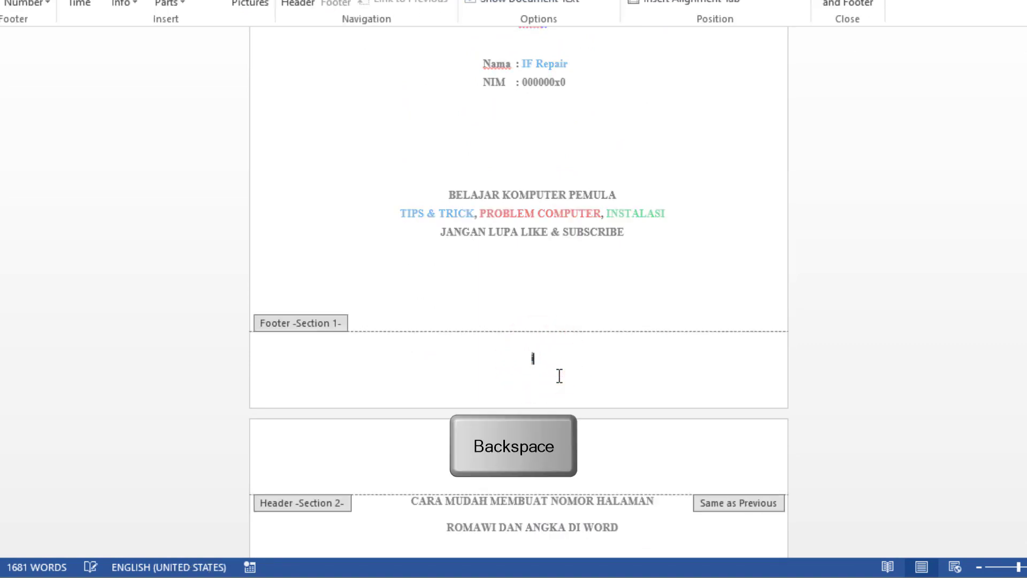
double_click(589, 306)
Examine the footer page numbers from the inner cover through the first pages of BAB I
scroll(583, 401, down, 7)
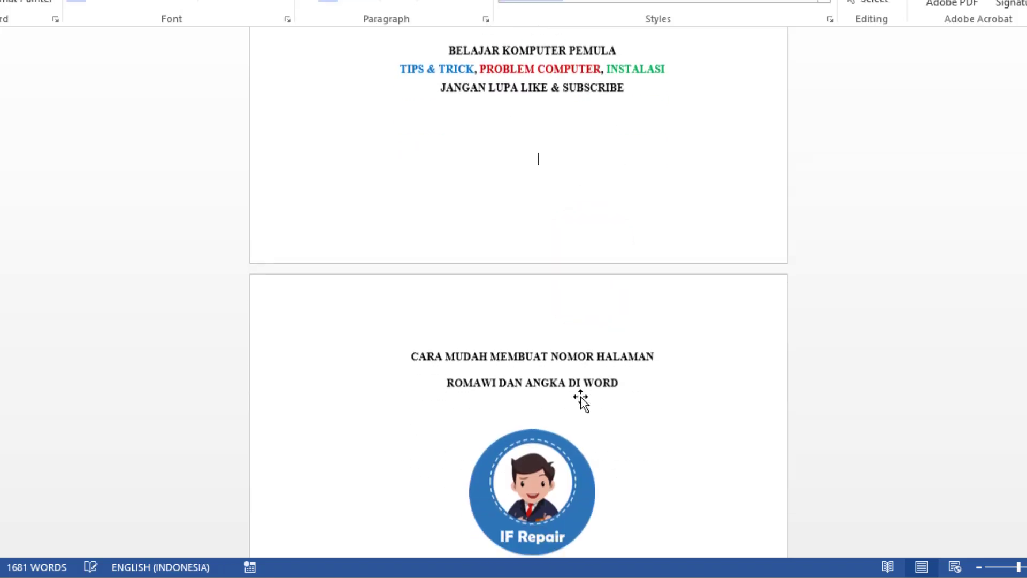
scroll(583, 397, down, 7)
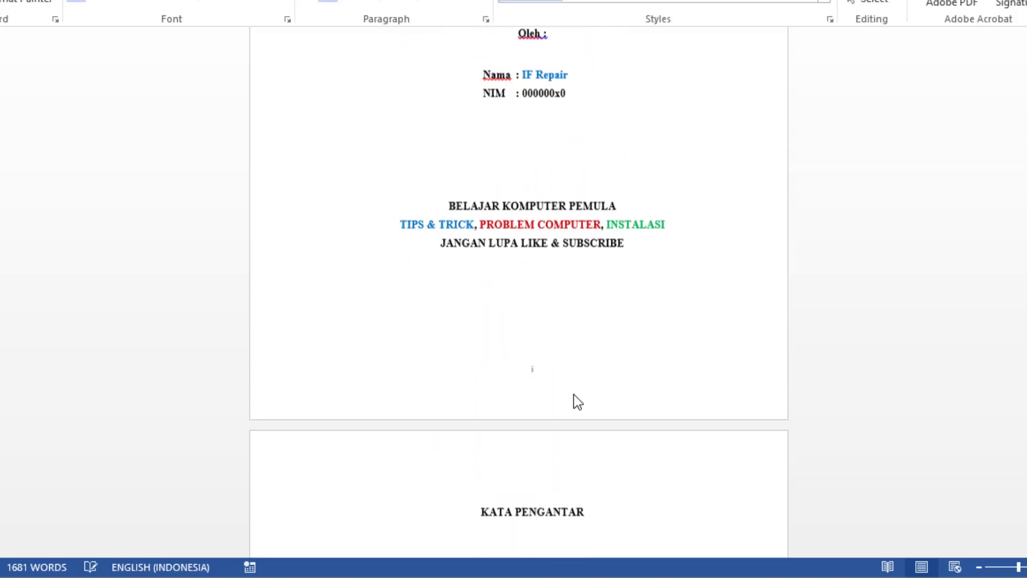
scroll(557, 388, down, 6)
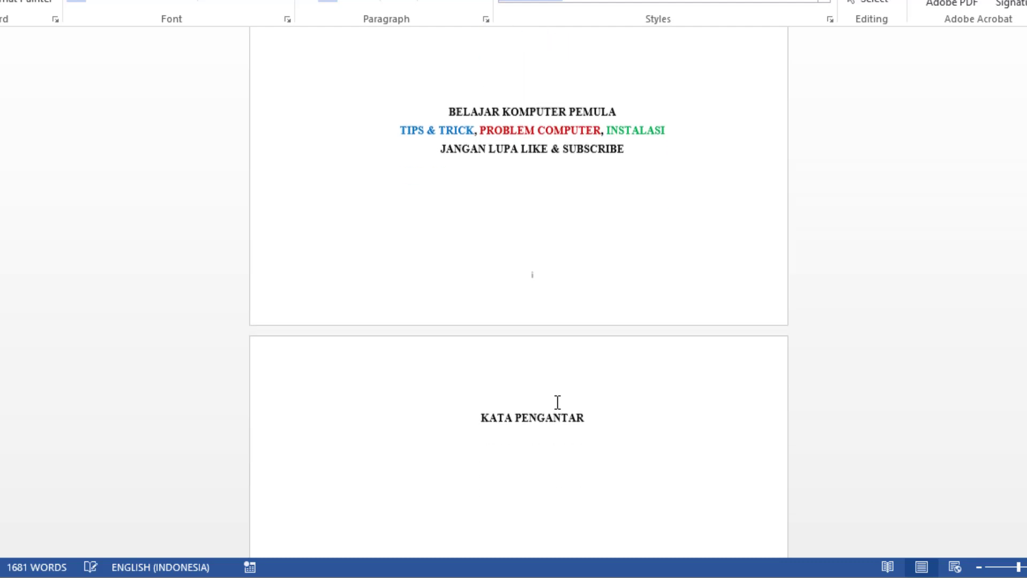
scroll(558, 406, down, 10)
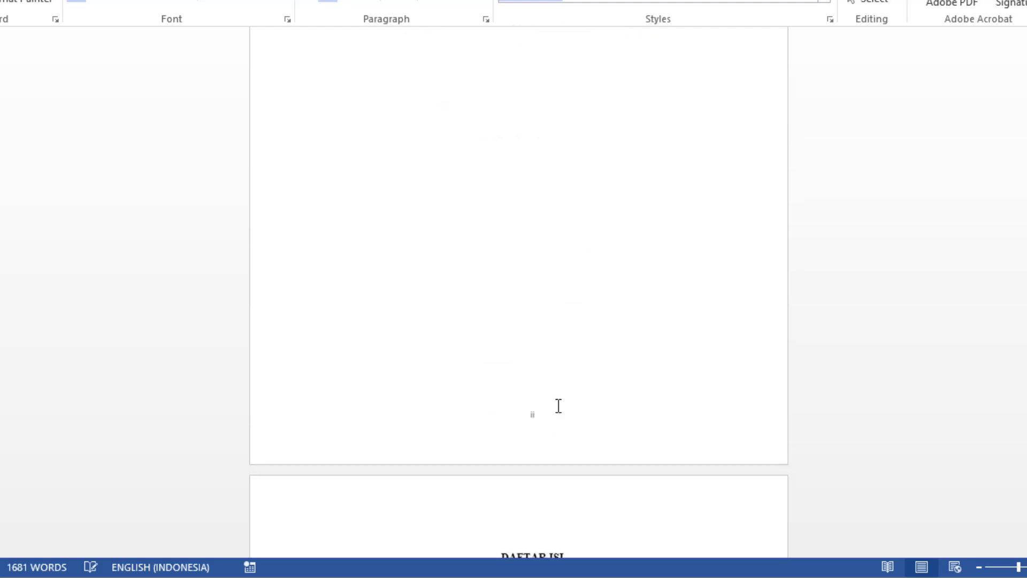
scroll(559, 405, down, 5)
scroll(559, 405, down, 8)
scroll(549, 372, down, 1)
scroll(571, 357, down, 16)
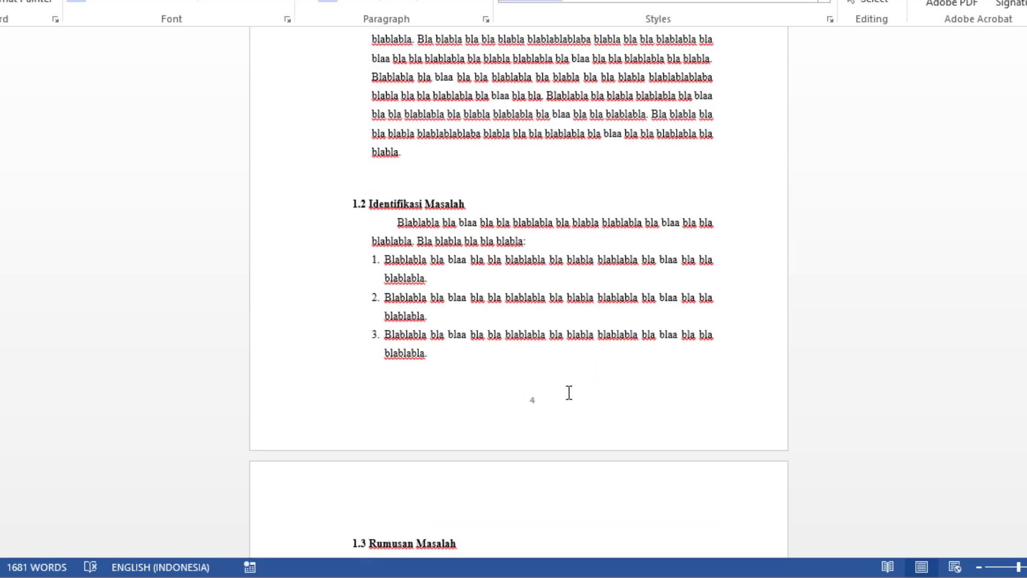
Insert a Next Page section break directly before the BAB I heading and check the pages around it
scroll(569, 392, up, 14)
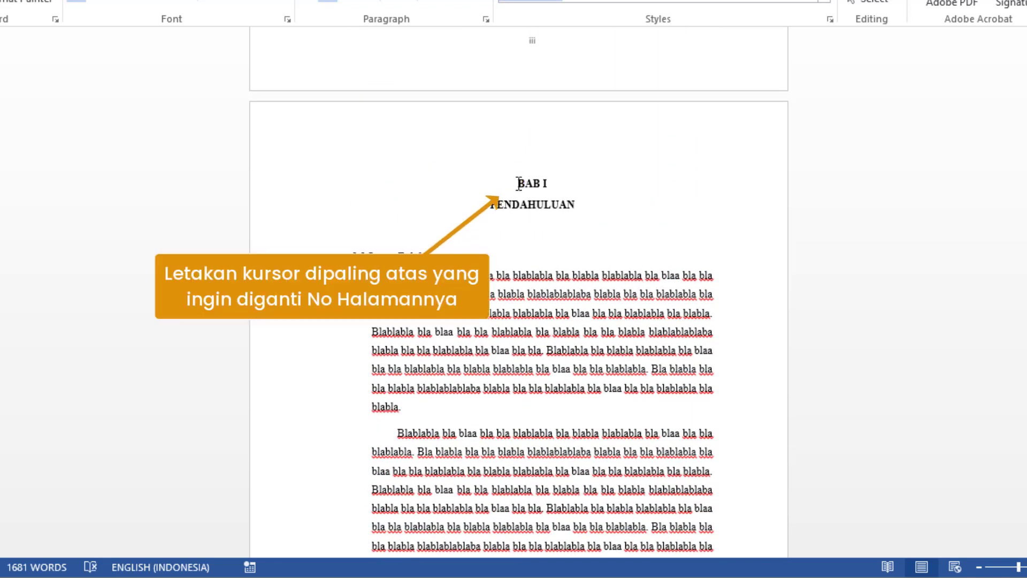
click(517, 183)
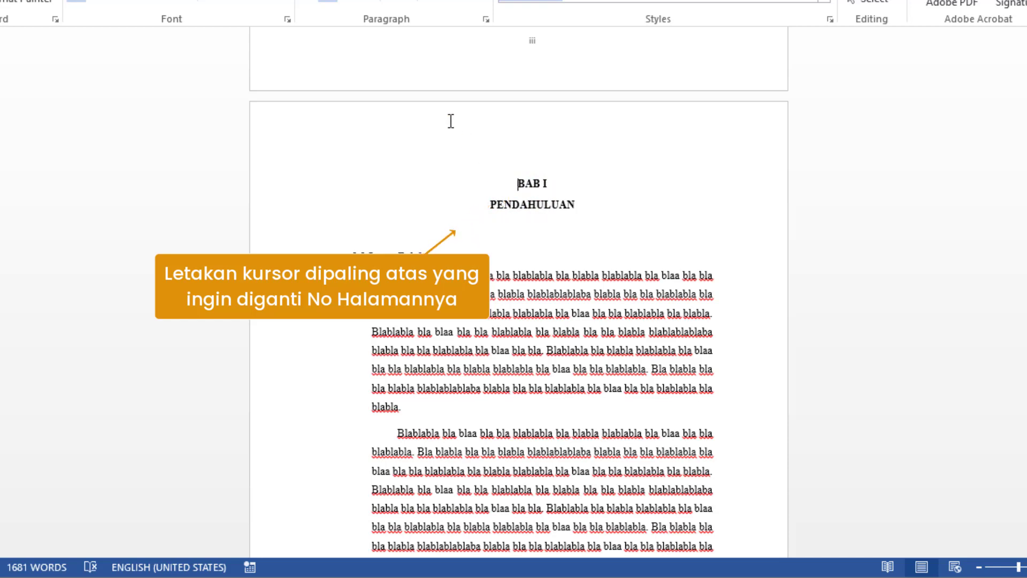
click(280, 33)
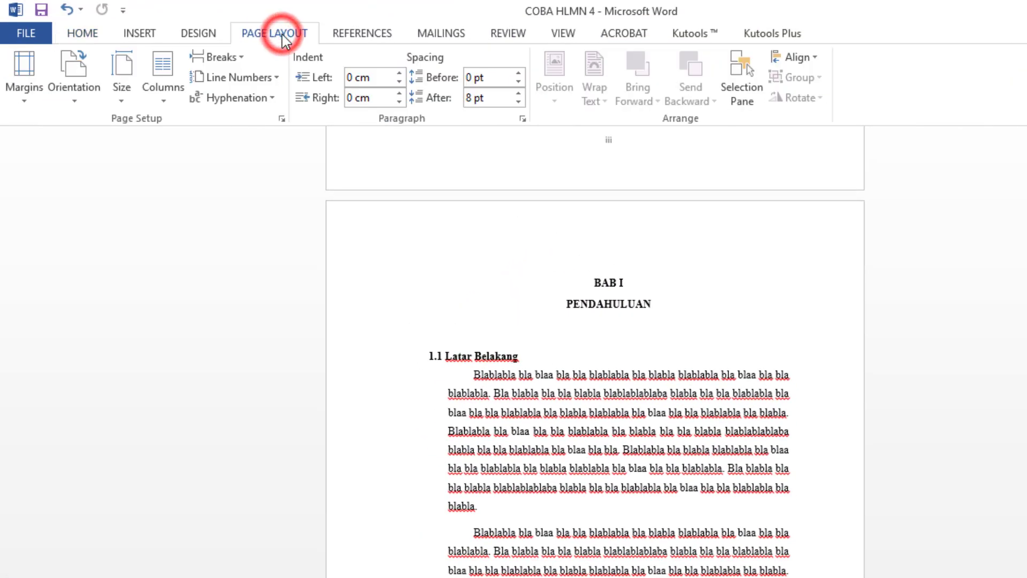
click(235, 57)
click(322, 299)
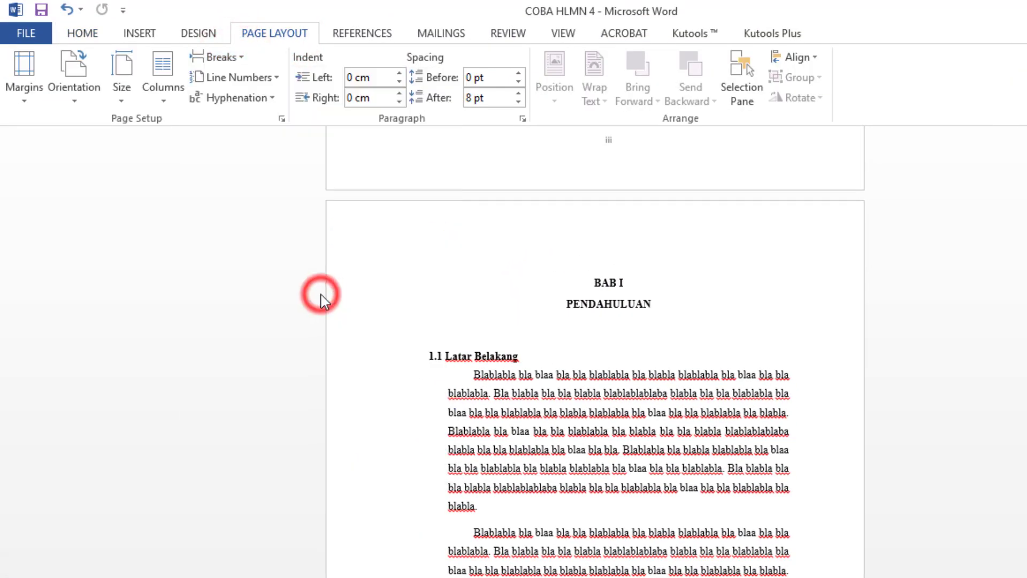
scroll(695, 424, up, 10)
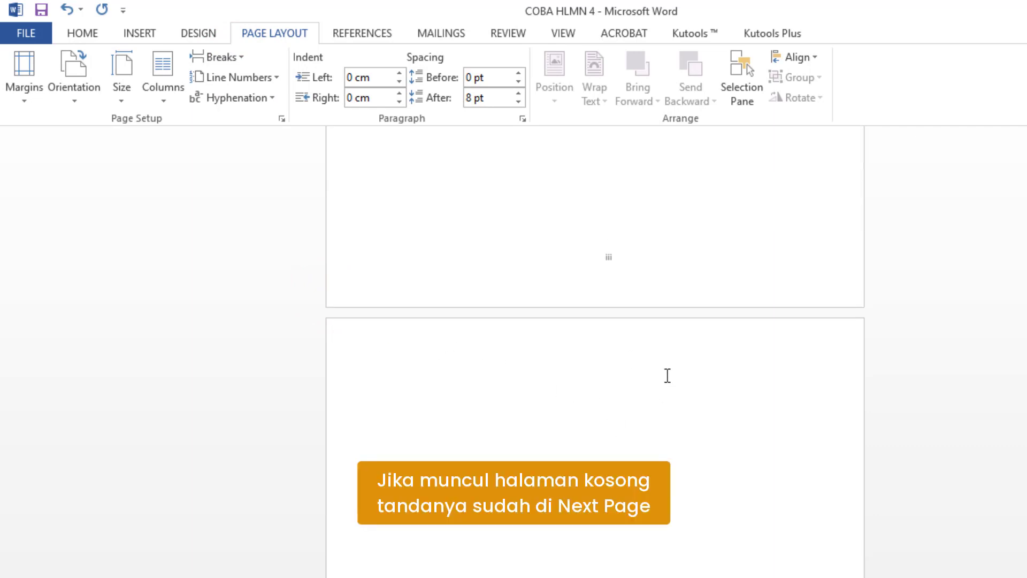
scroll(666, 376, down, 10)
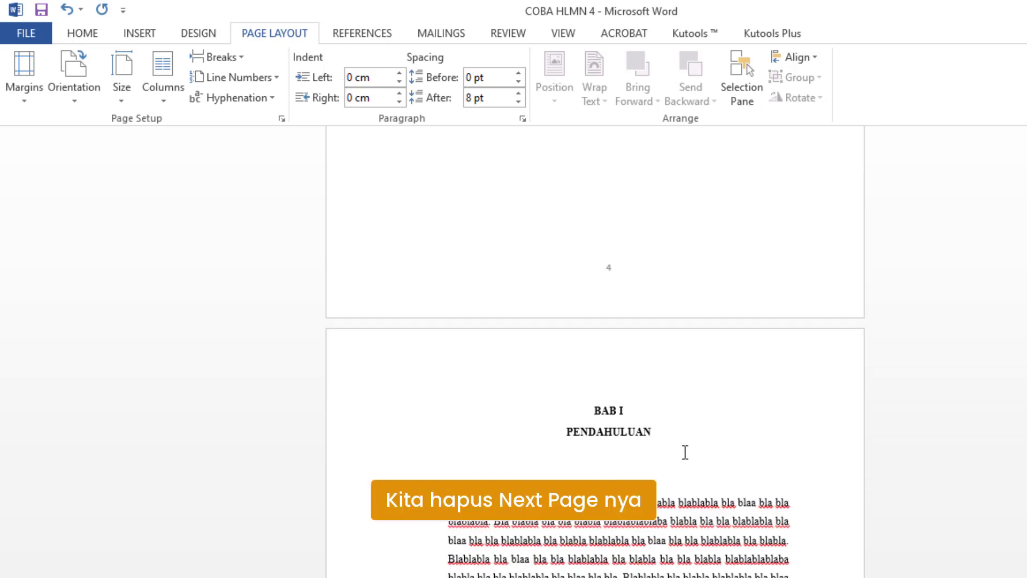
In Draft view, delete the lower of the two Next Page section breaks above BAB I, and return to Print Layout
click(567, 34)
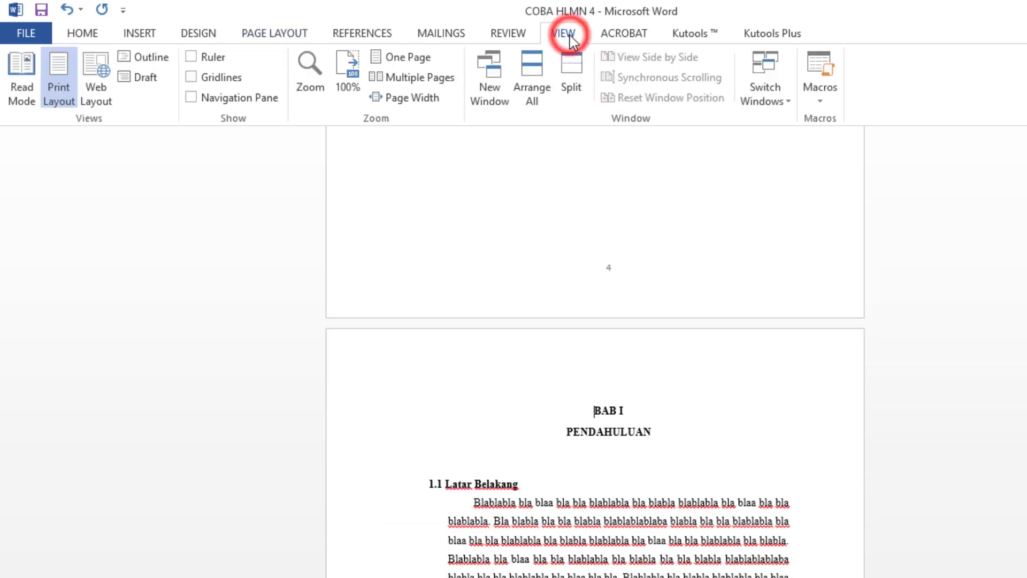
click(159, 78)
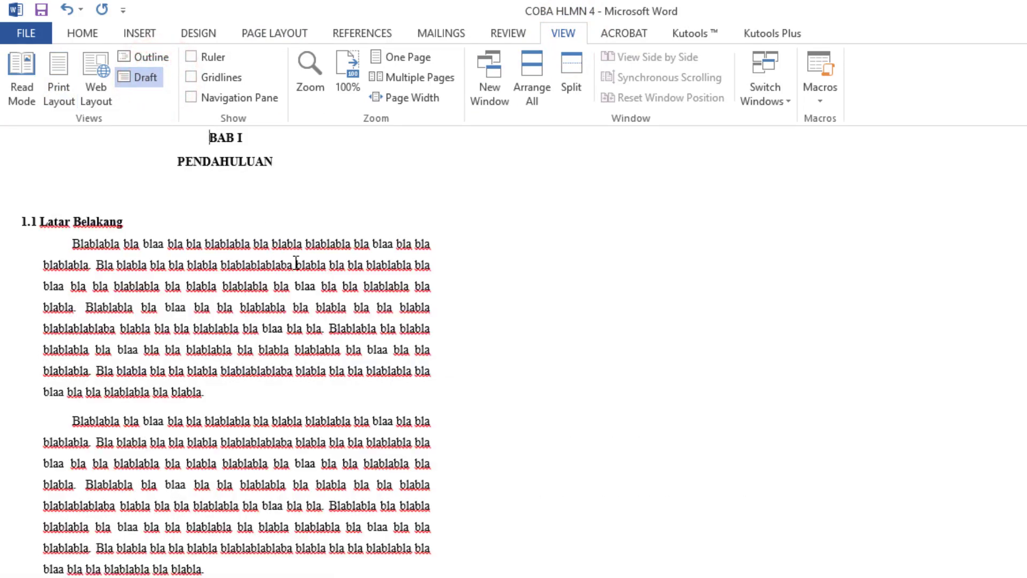
scroll(294, 265, up, 3)
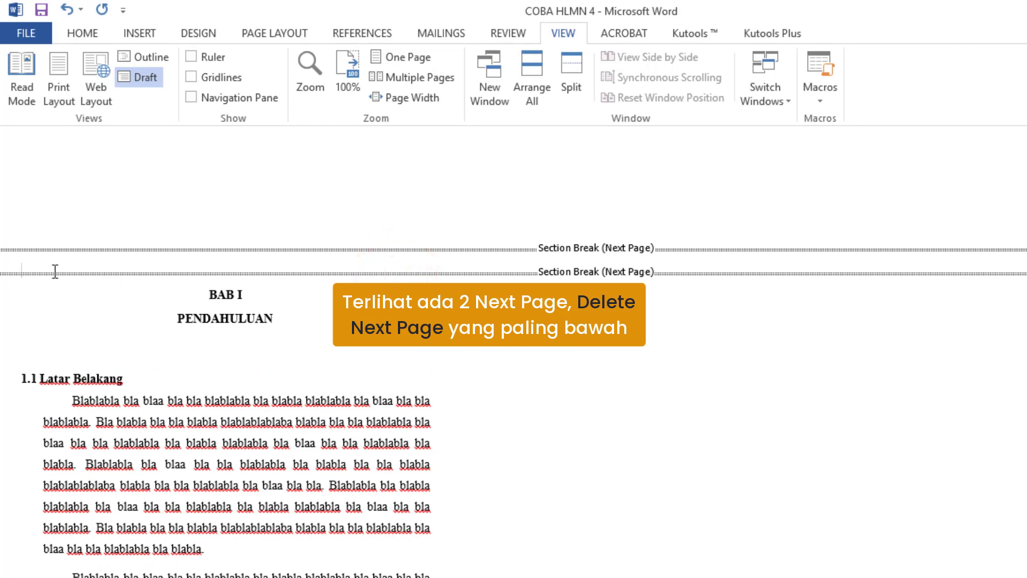
key(Delete)
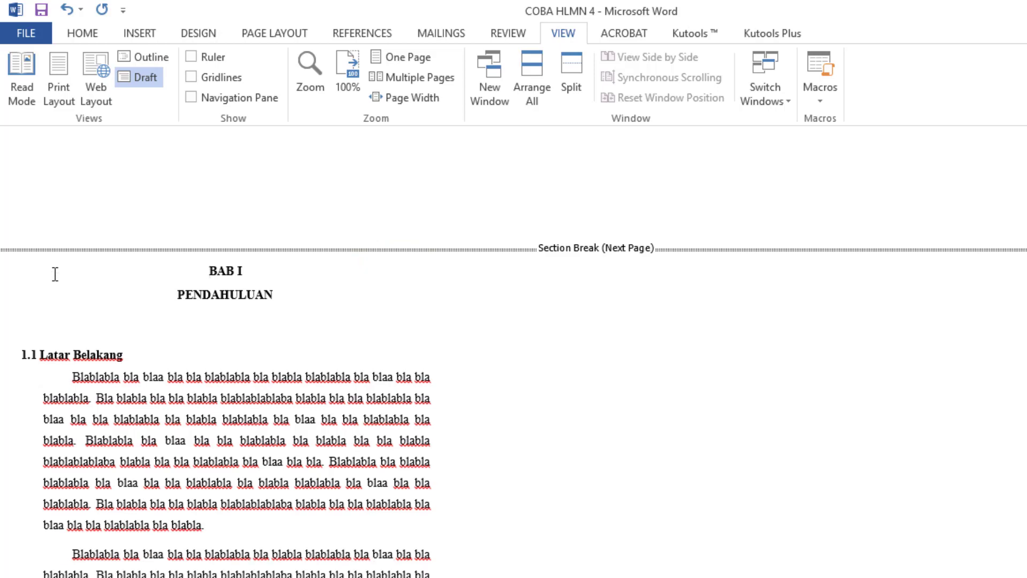
click(63, 83)
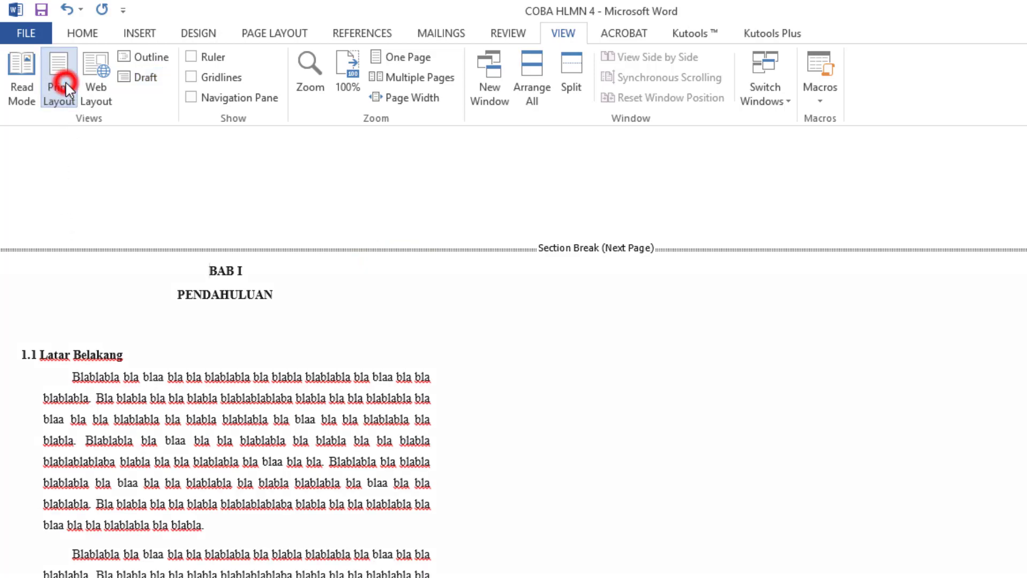
Restart the Section 3 page numbering at 1 from the BAB I page's footer and close footer editing
scroll(573, 300, up, 3)
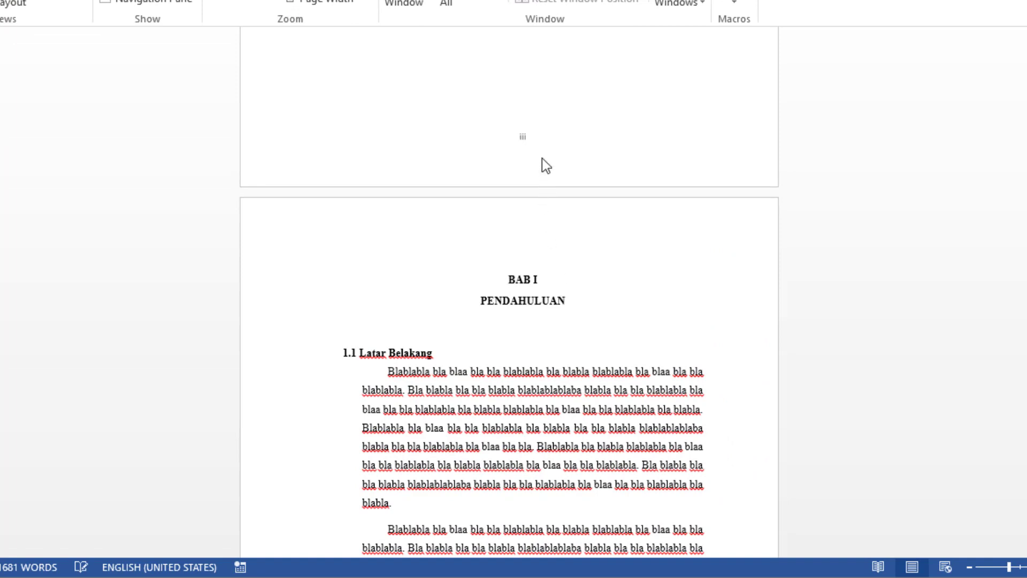
scroll(603, 402, down, 6)
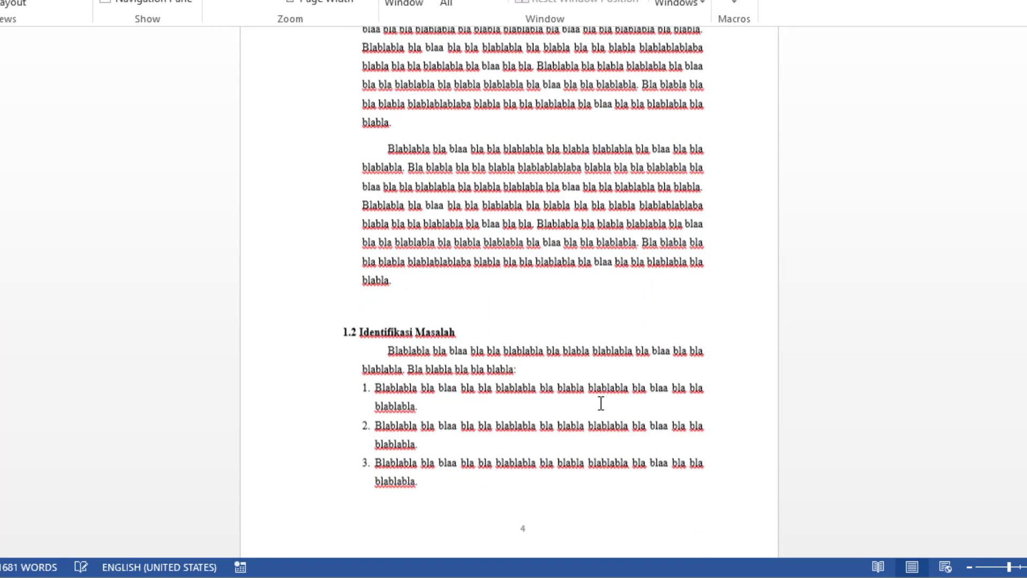
scroll(603, 402, down, 2)
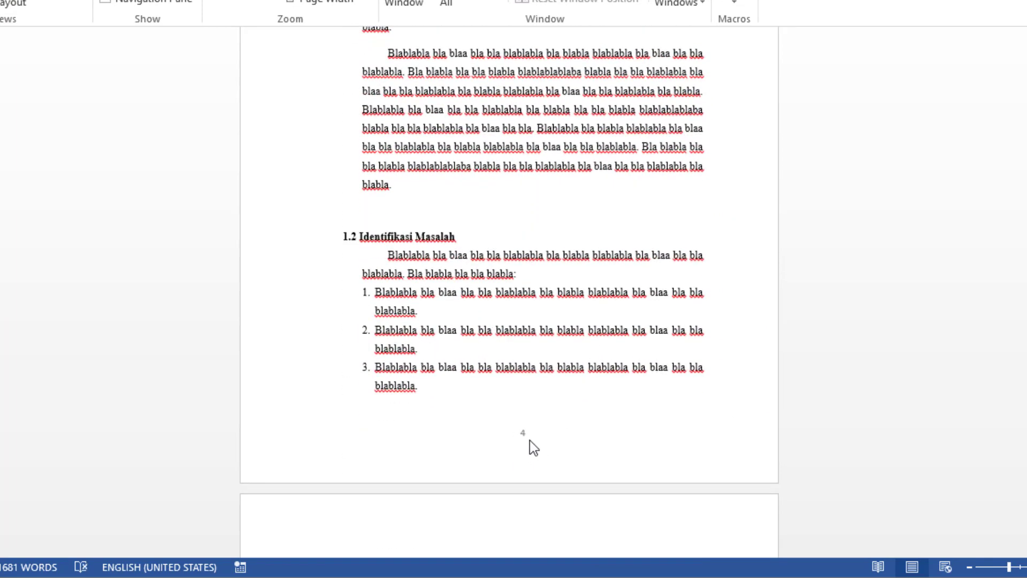
double_click(528, 438)
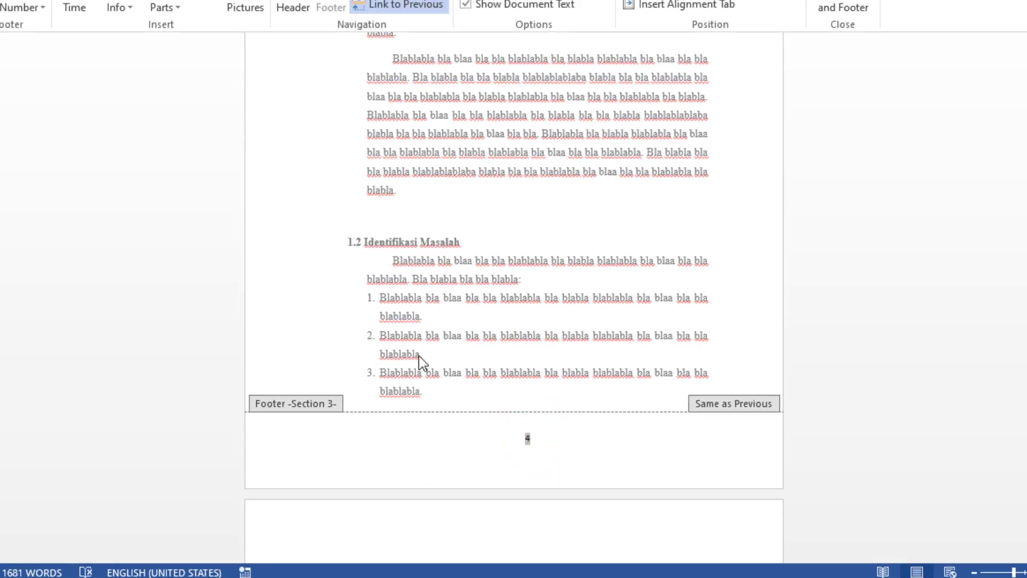
click(42, 7)
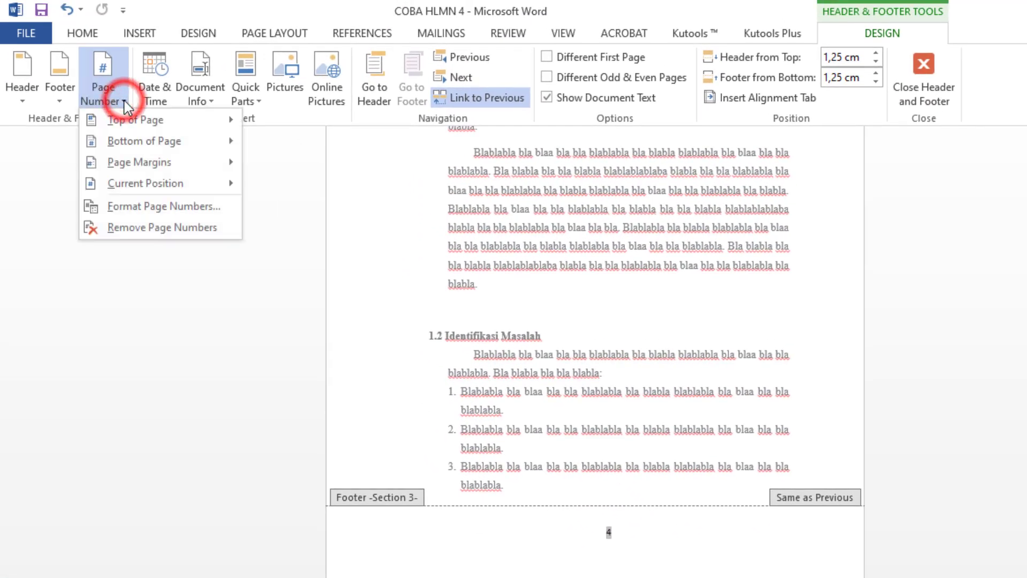
click(210, 211)
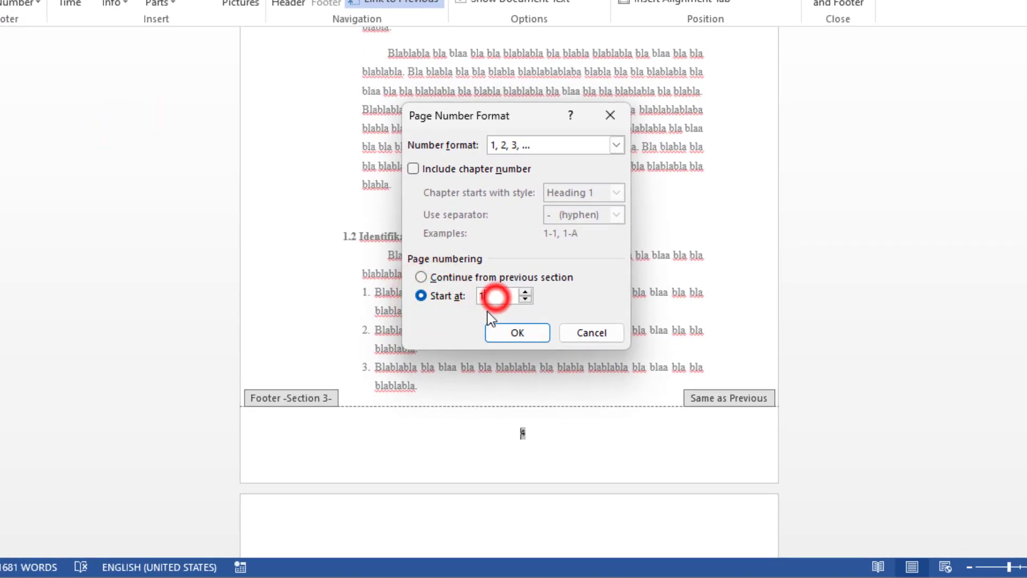
click(527, 336)
double_click(582, 450)
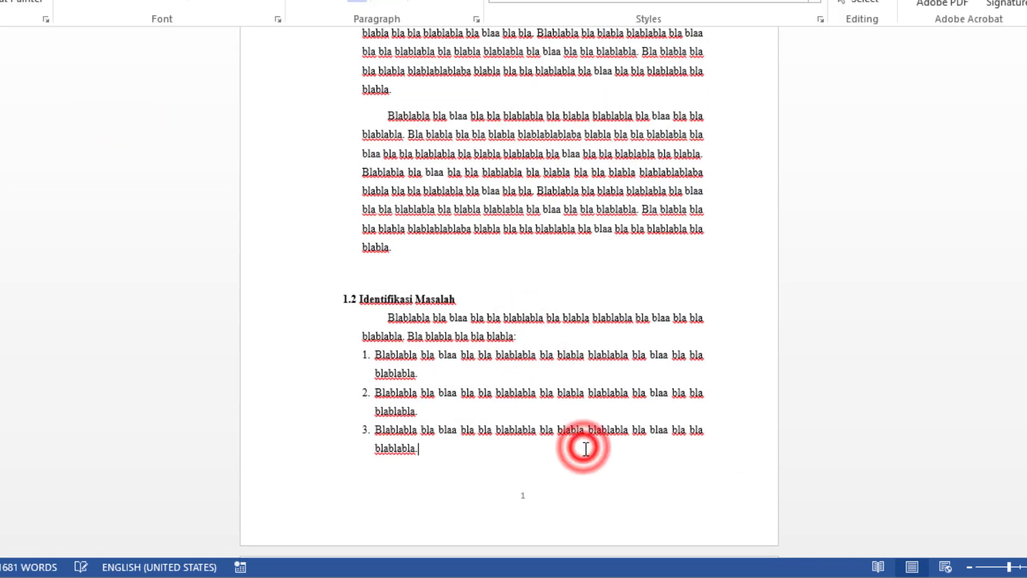
Check the page numbers before BAB I and on the chapter pages that follow
scroll(583, 427, up, 1)
scroll(583, 427, up, 8)
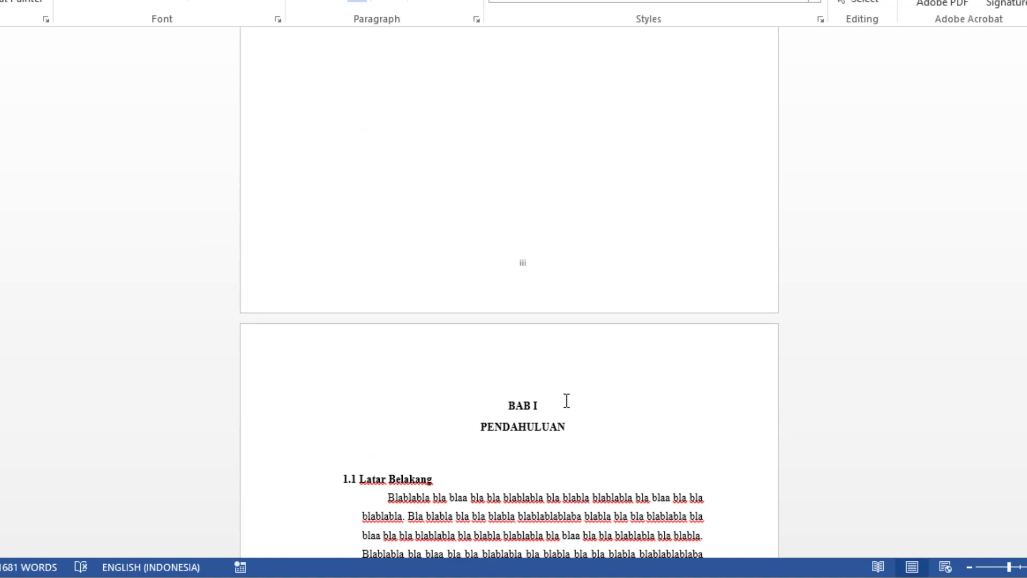
scroll(564, 402, down, 7)
scroll(562, 404, down, 5)
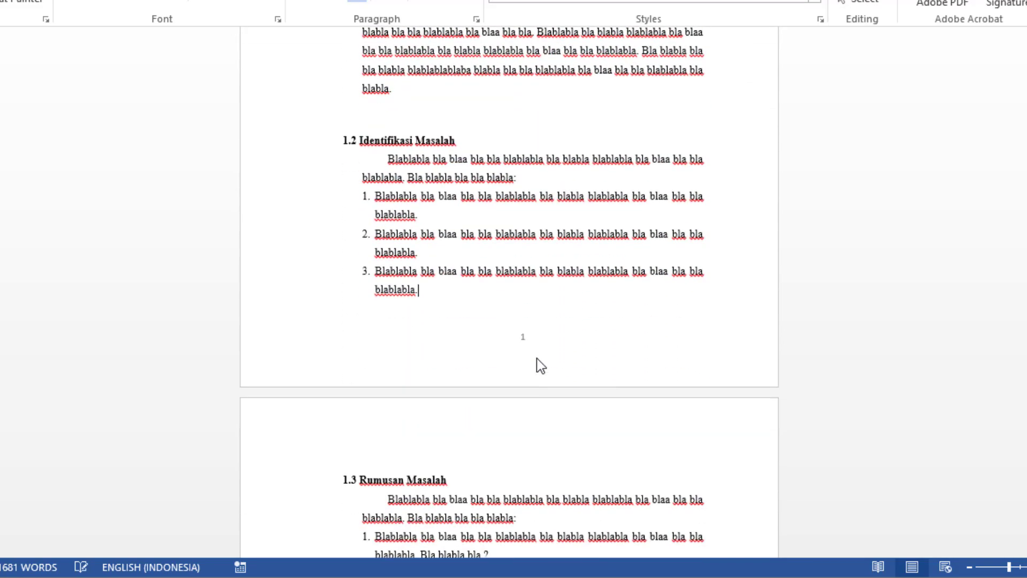
drag(1021, 276, 1022, 331)
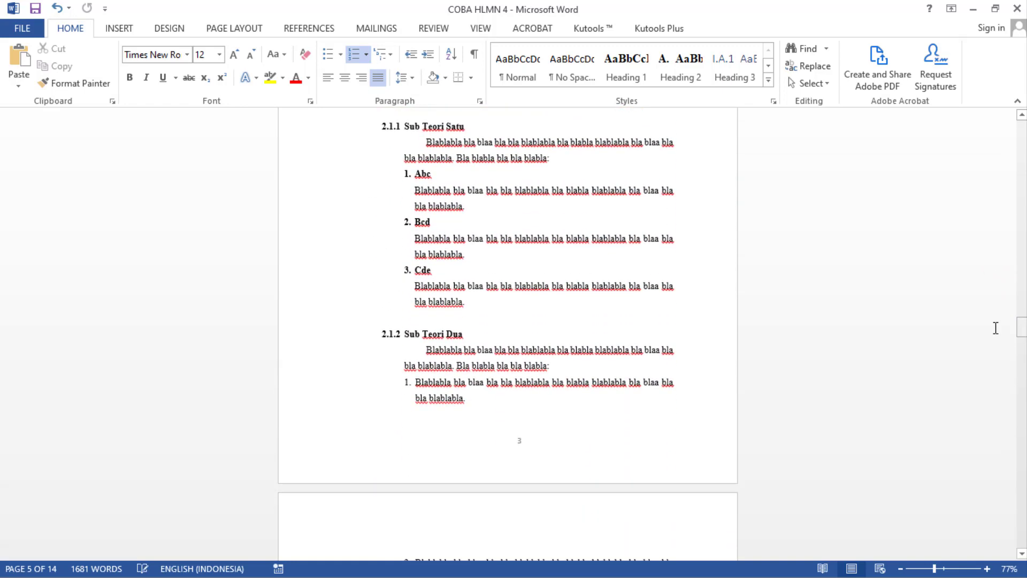
Check the footer page numbers from the end of BAB I through DAFTAR PUSTAKA to the final LAMPIRAN page
scroll(666, 403, up, 9)
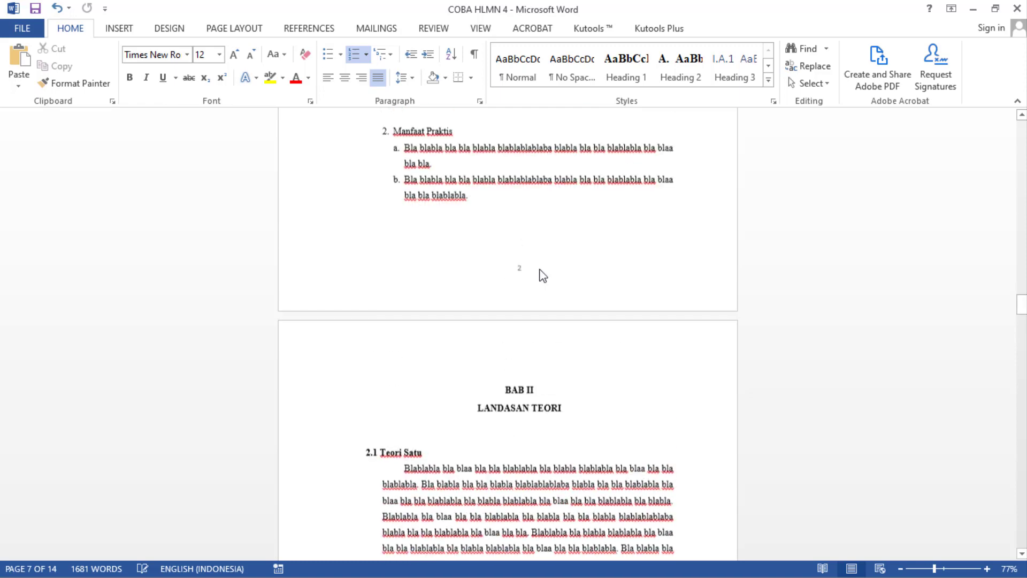
scroll(684, 399, down, 9)
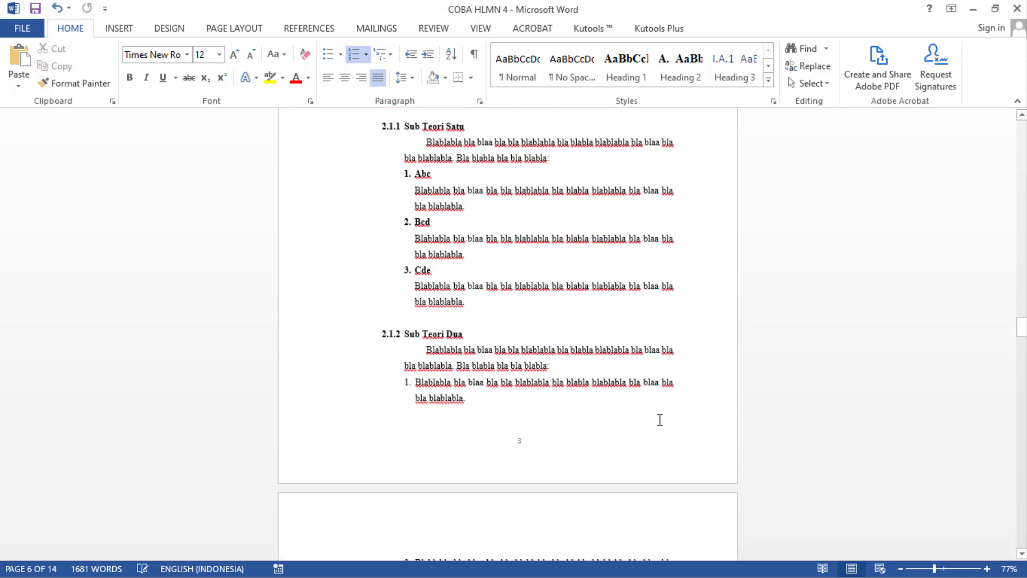
scroll(629, 419, down, 9)
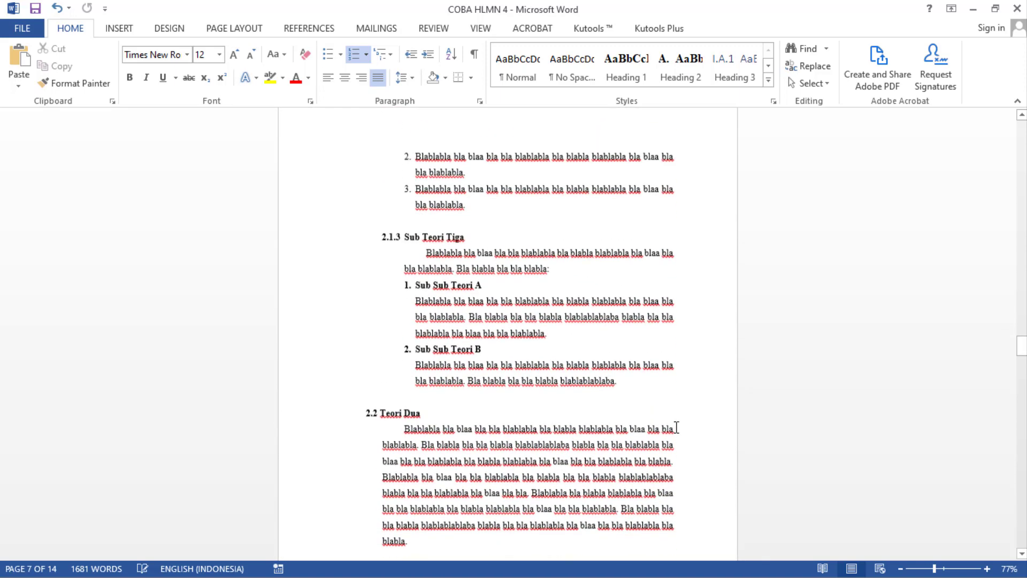
scroll(676, 427, down, 9)
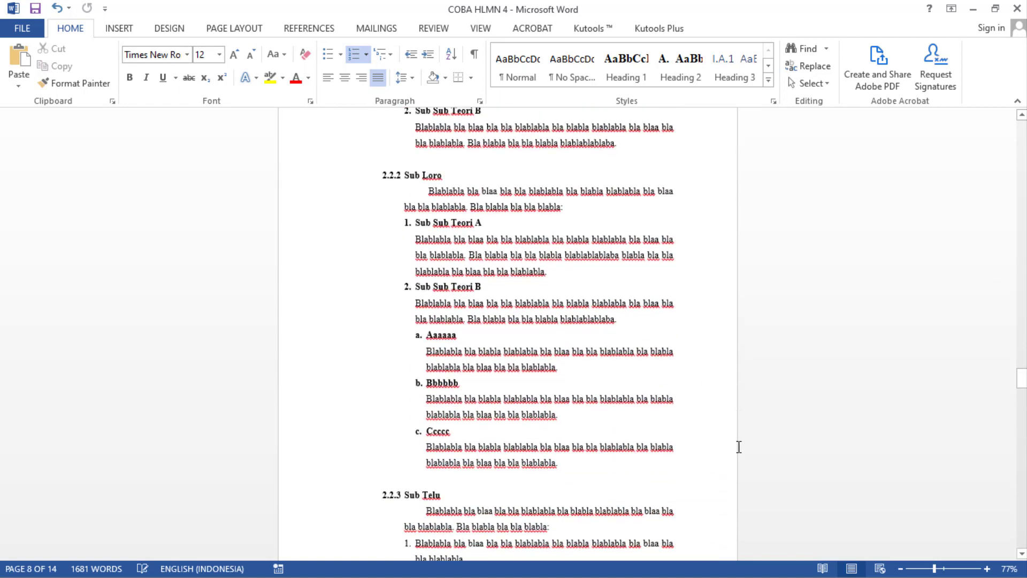
scroll(740, 447, down, 9)
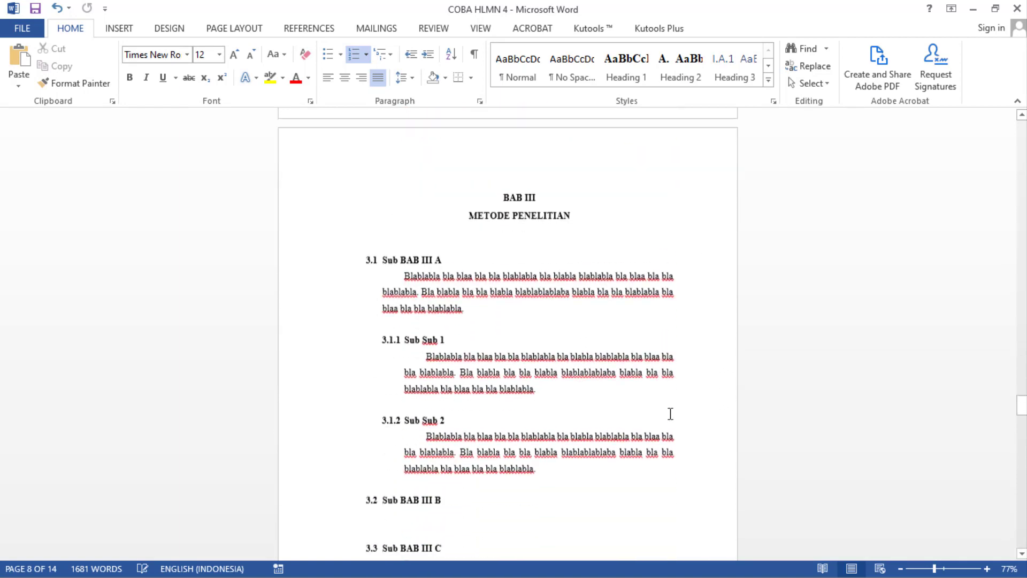
scroll(571, 431, down, 9)
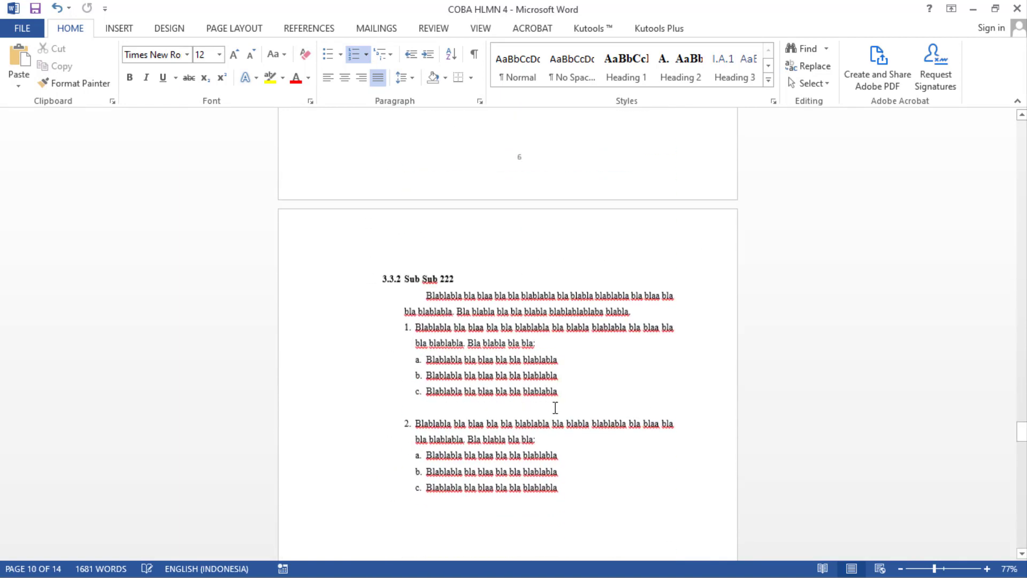
scroll(562, 408, down, 9)
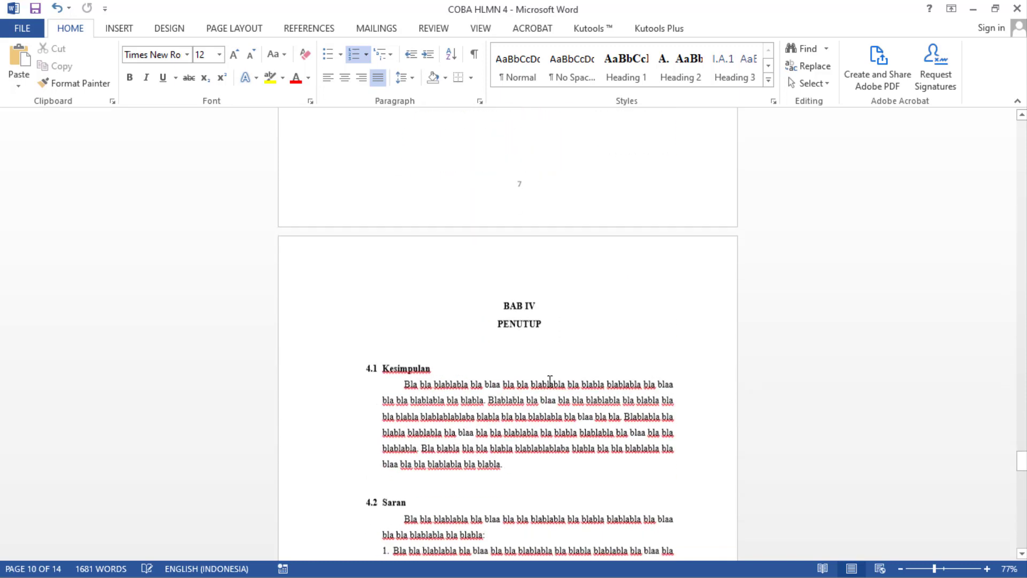
scroll(608, 426, down, 10)
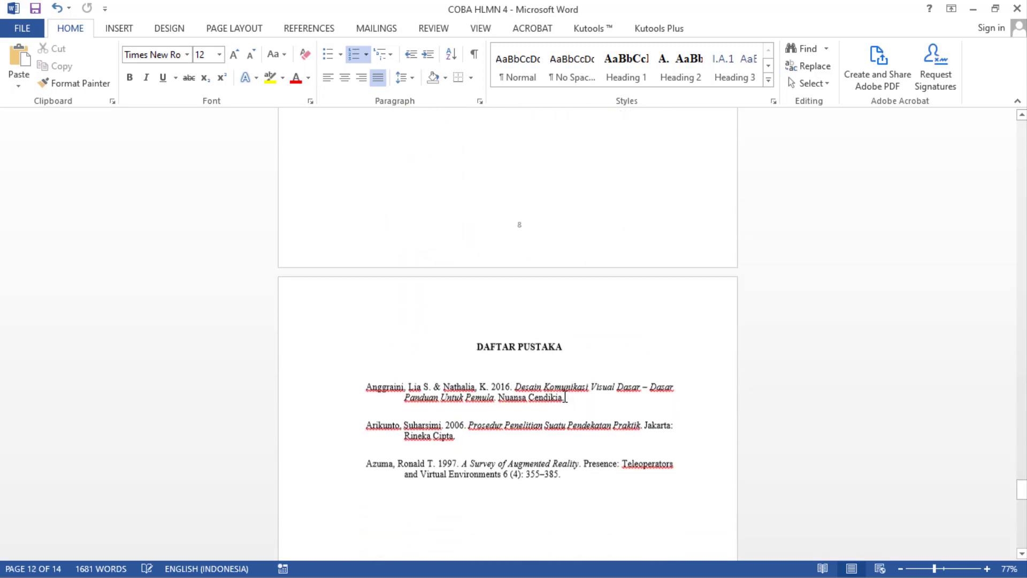
scroll(559, 407, down, 9)
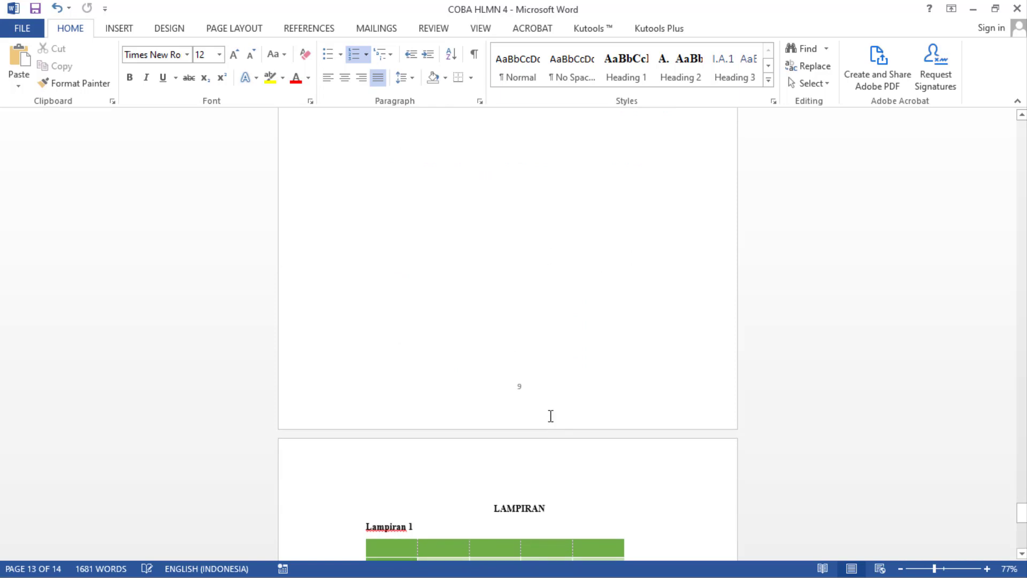
scroll(623, 421, down, 8)
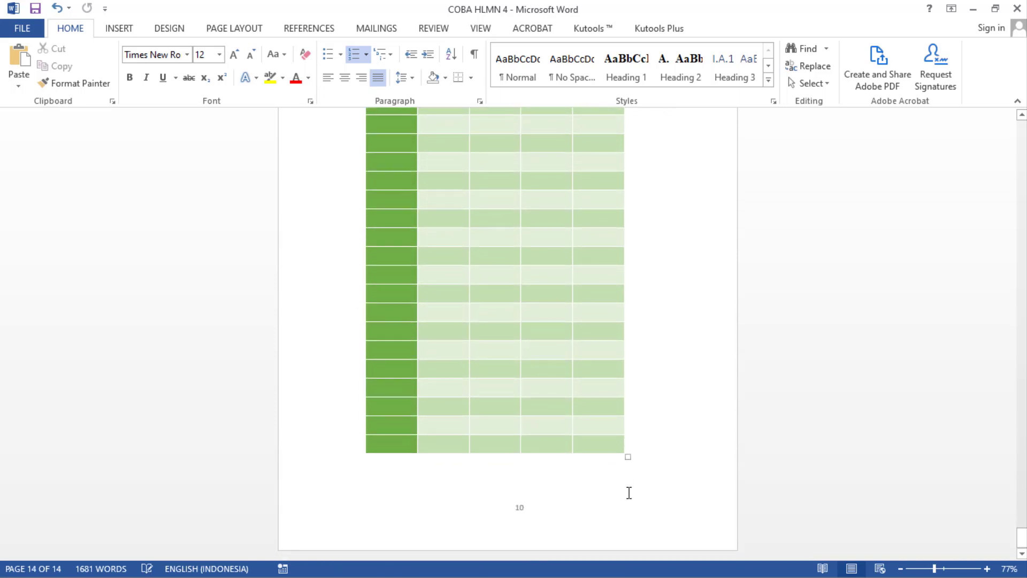
Insert a Next Page section break directly before the LAMPIRAN heading
scroll(603, 517, up, 8)
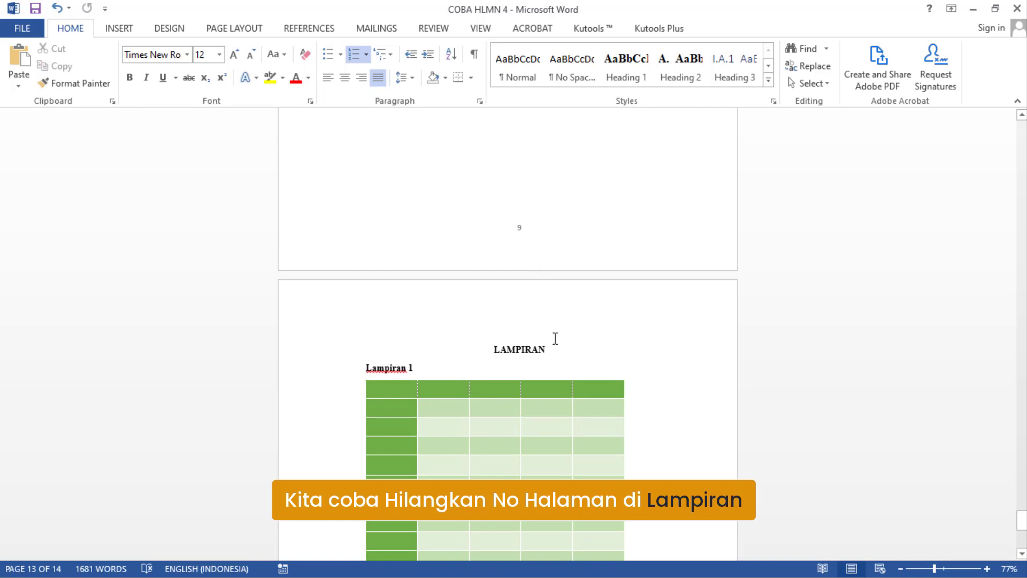
scroll(588, 375, down, 8)
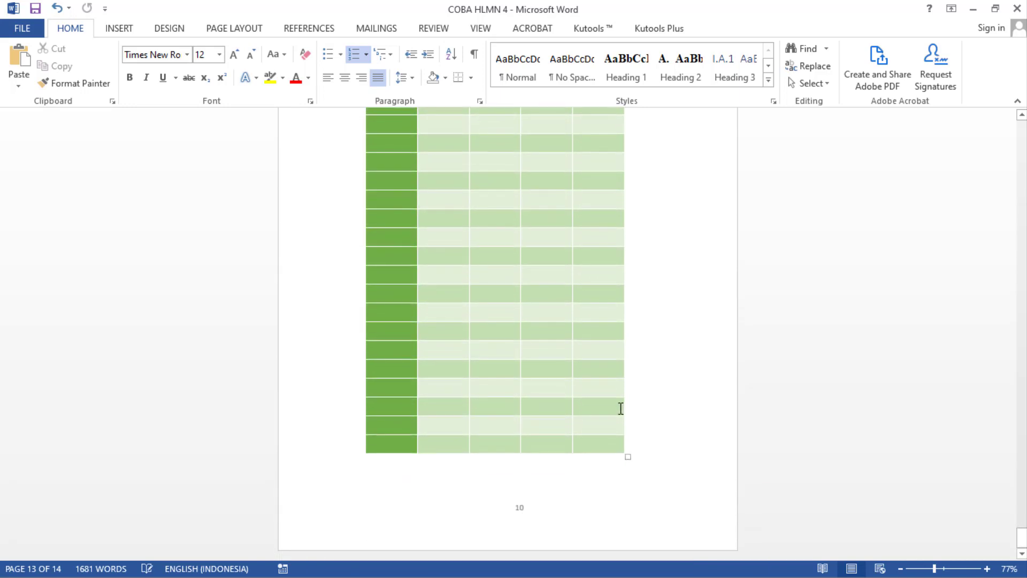
scroll(621, 408, up, 8)
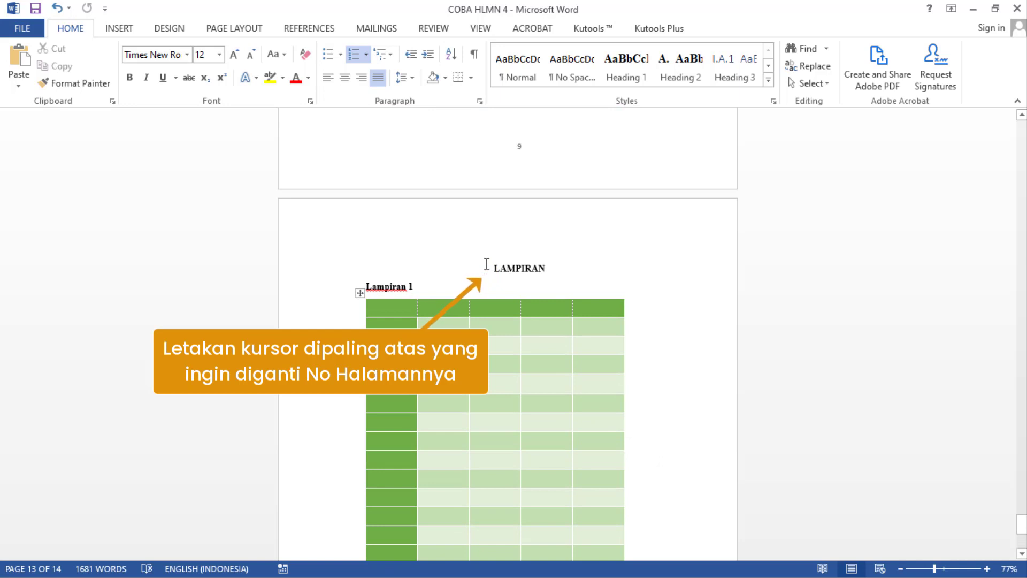
click(493, 267)
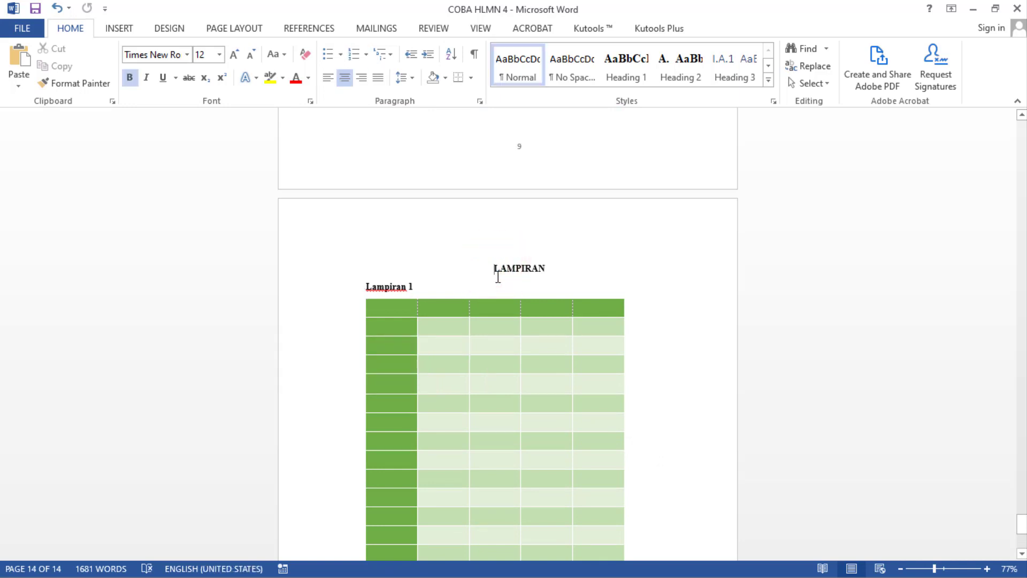
click(242, 30)
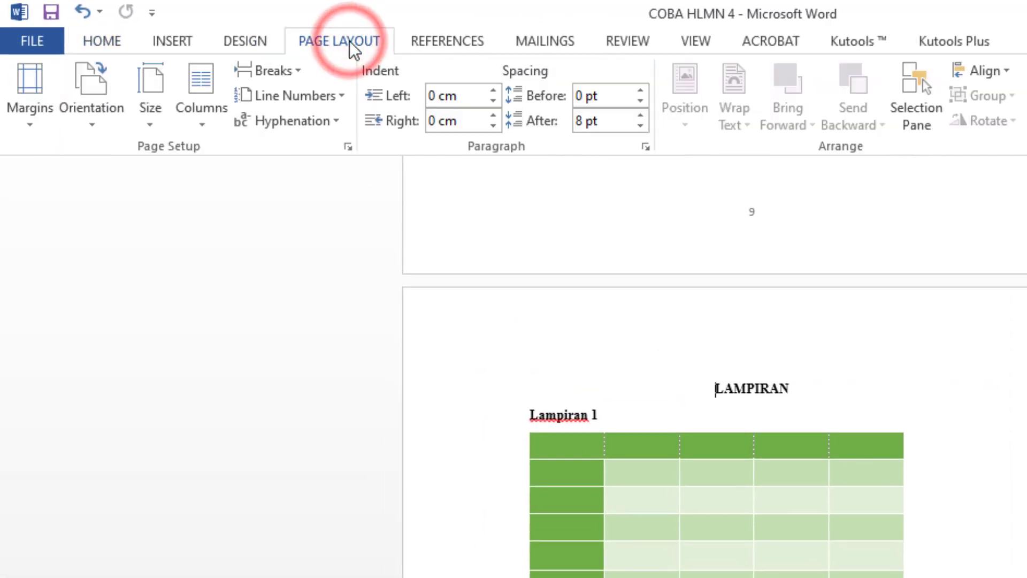
click(297, 72)
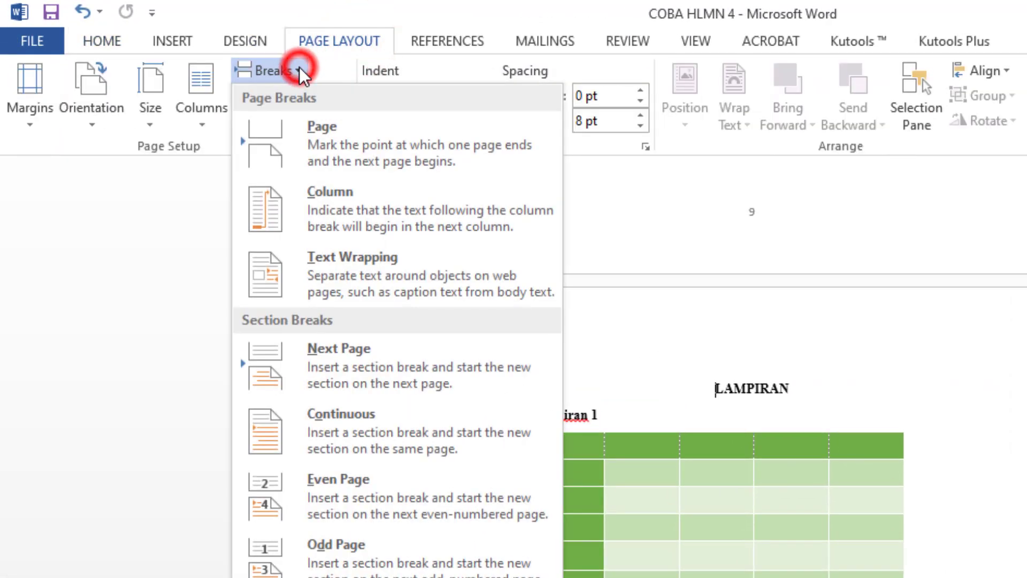
click(425, 354)
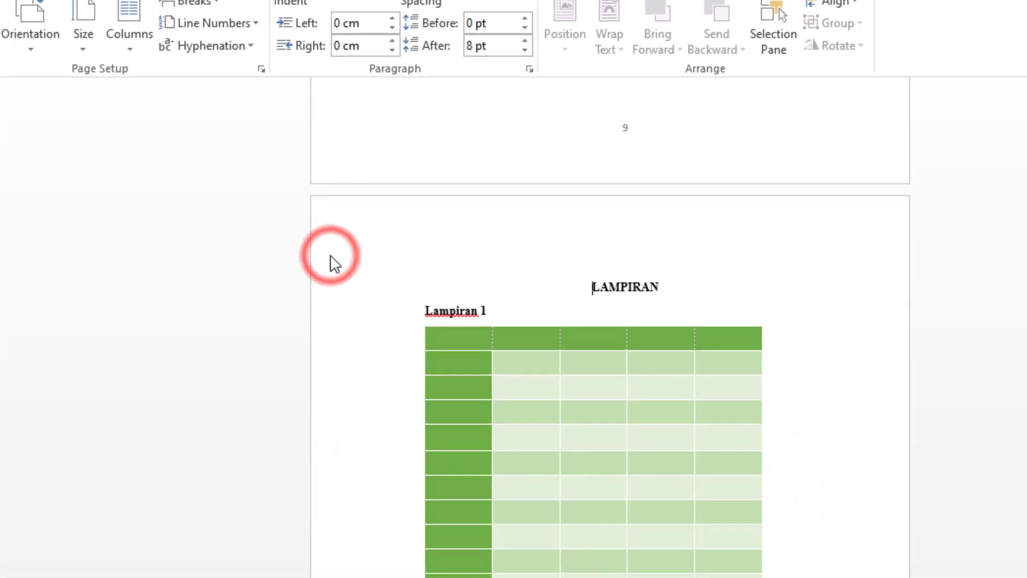
Unlink the LAMPIRAN section's footer from the previous section, delete its page number, and close footer editing
scroll(691, 318, down, 5)
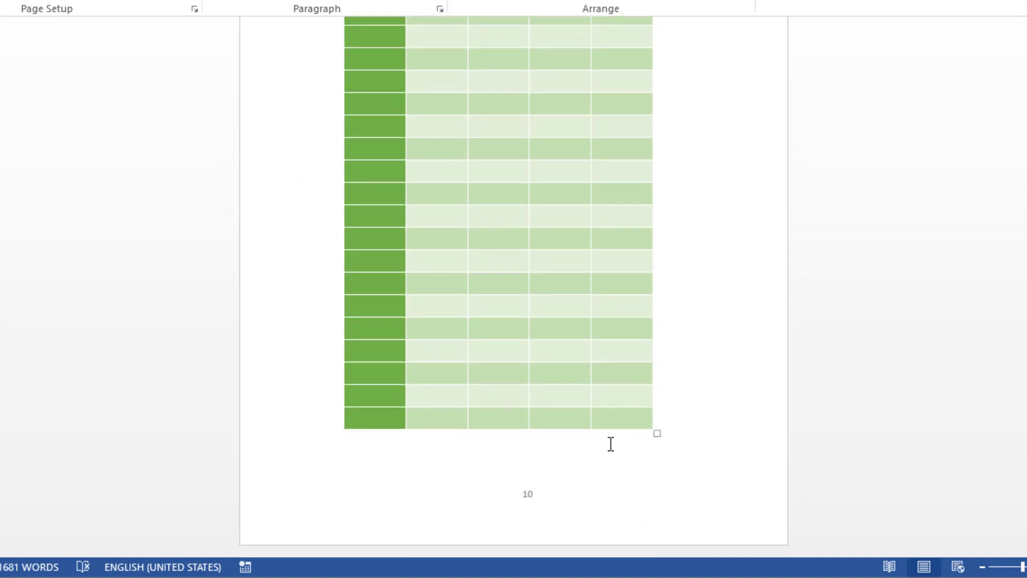
double_click(533, 498)
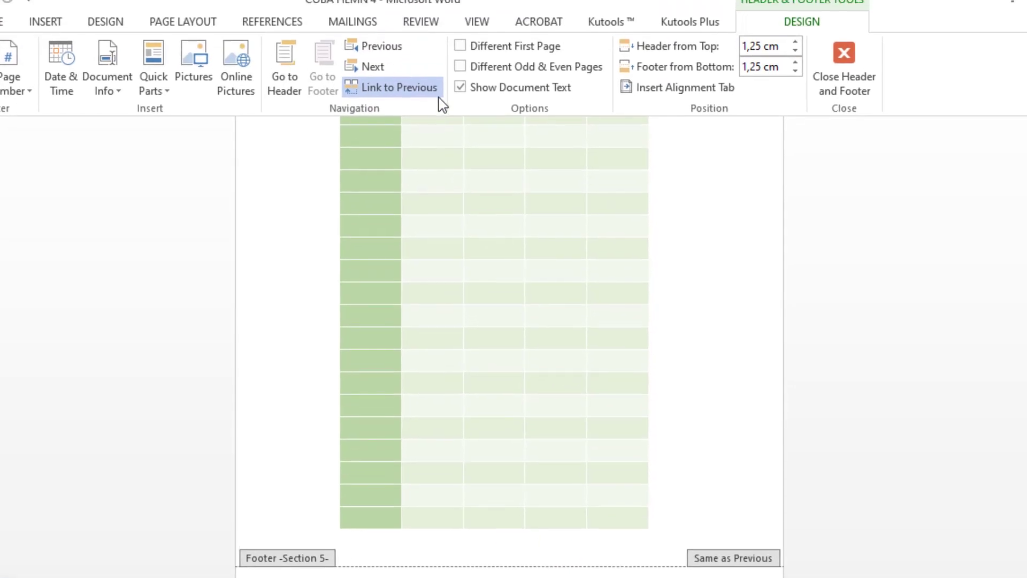
click(428, 92)
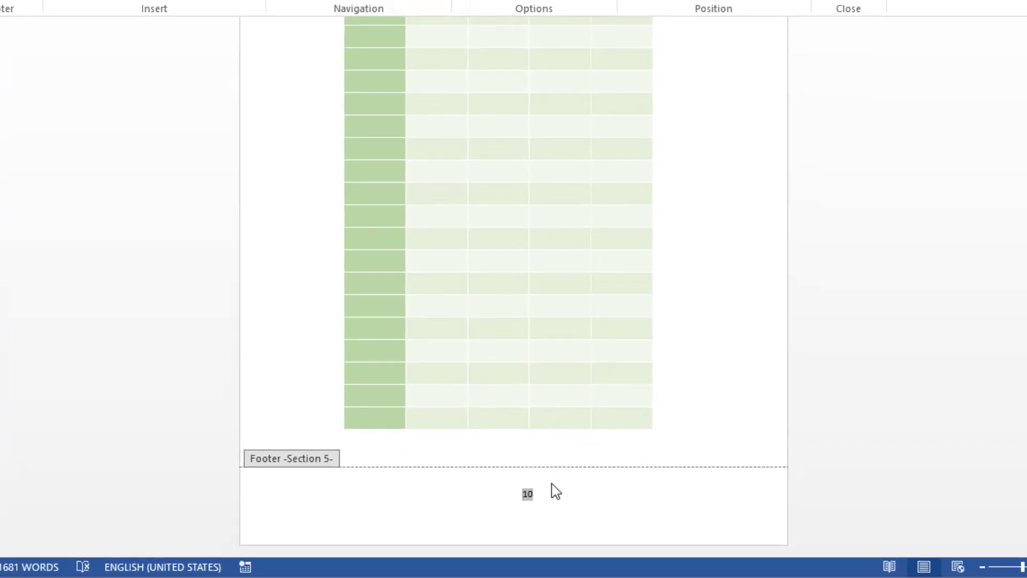
click(550, 492)
key(BackSpace)
key(BackSpace)
double_click(702, 419)
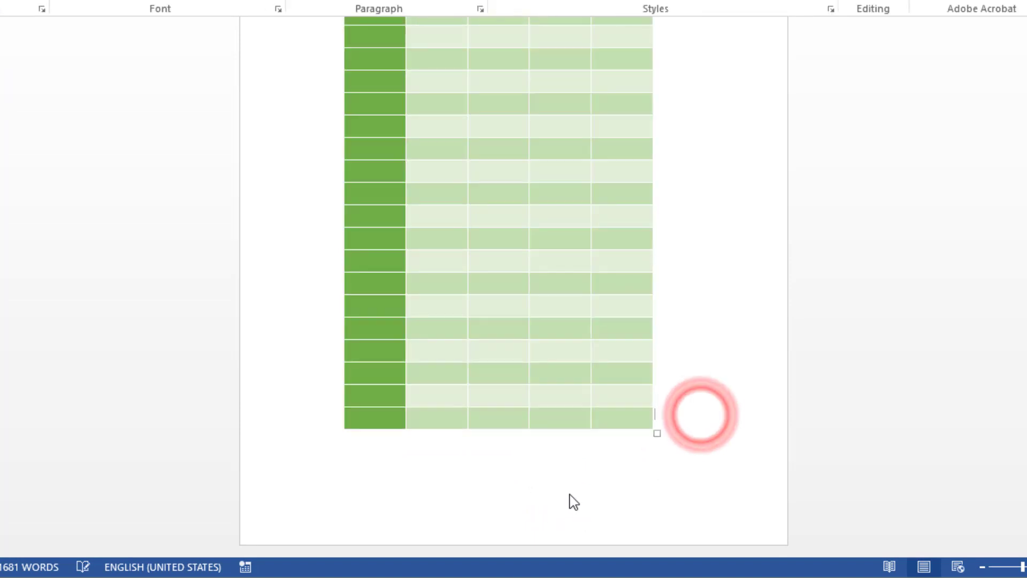
Reopen the LAMPIRAN page's footer and insert a bottom-of-page number in the Plain Number 2 style
scroll(695, 428, up, 5)
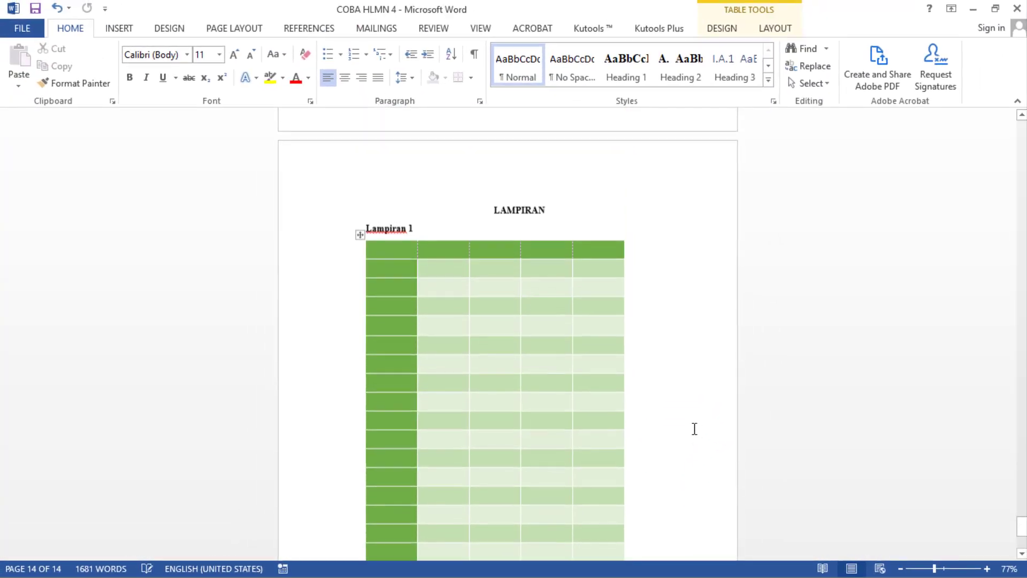
scroll(603, 523, down, 10)
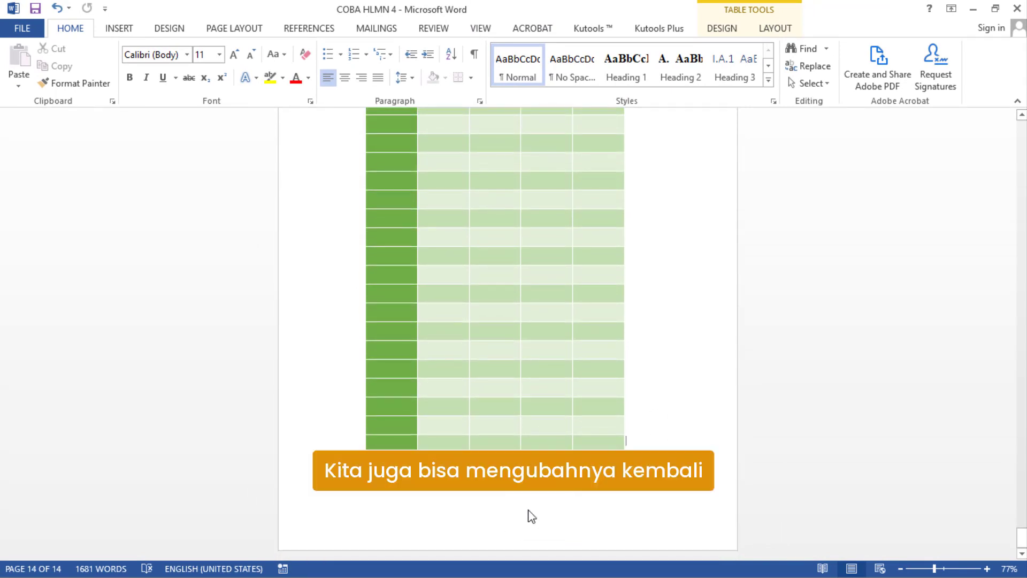
scroll(534, 514, up, 10)
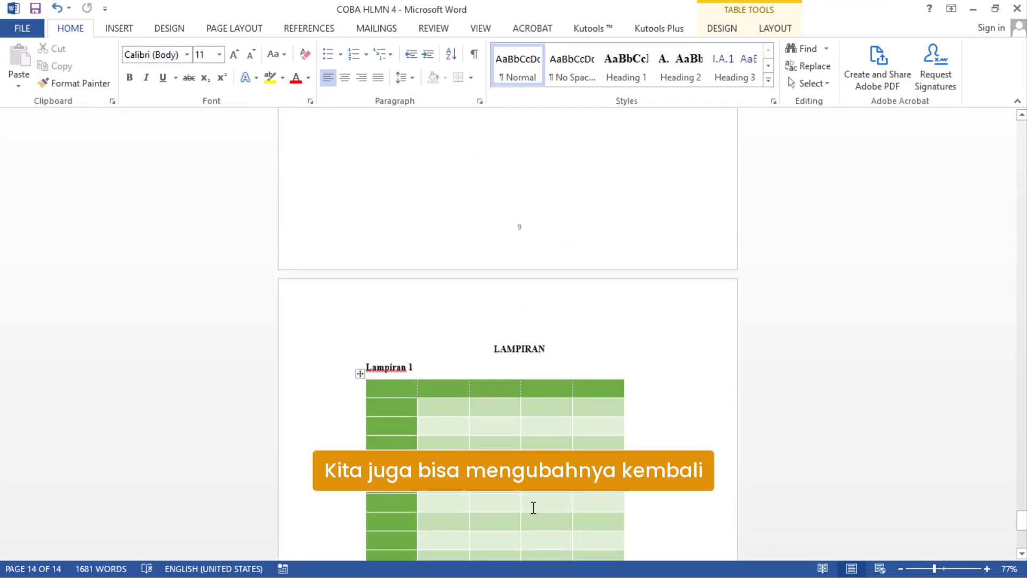
scroll(533, 507, down, 10)
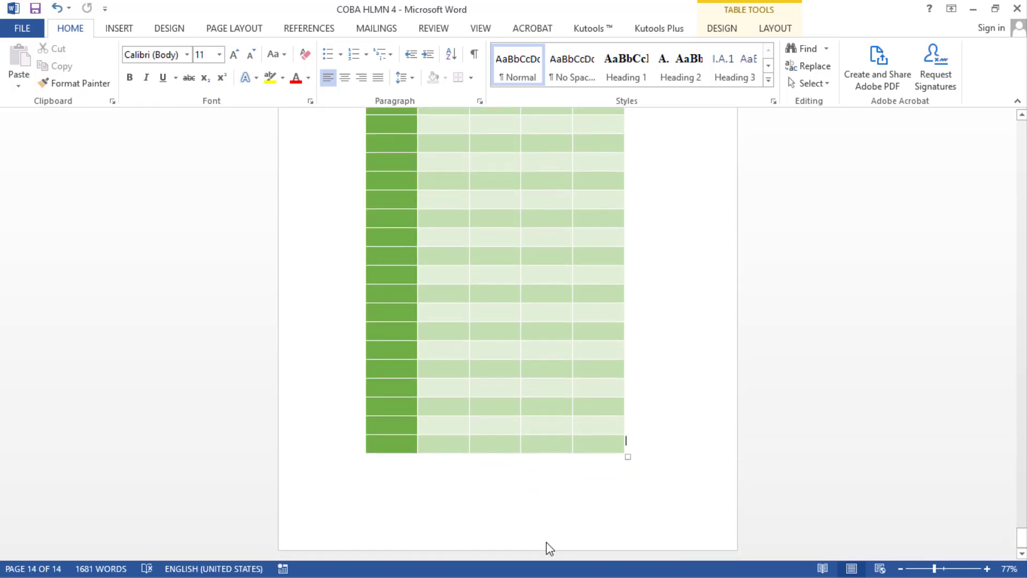
double_click(520, 525)
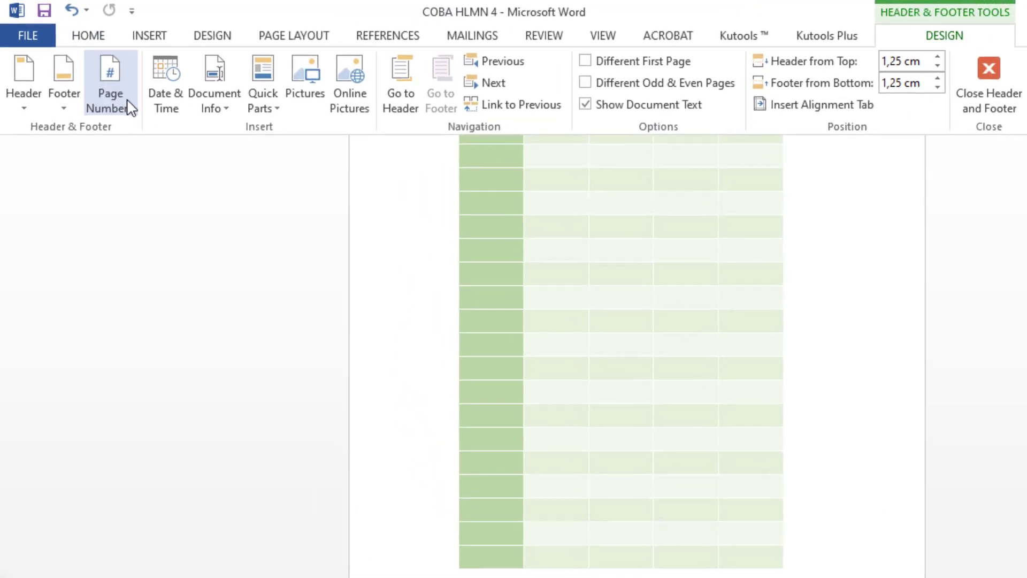
click(125, 98)
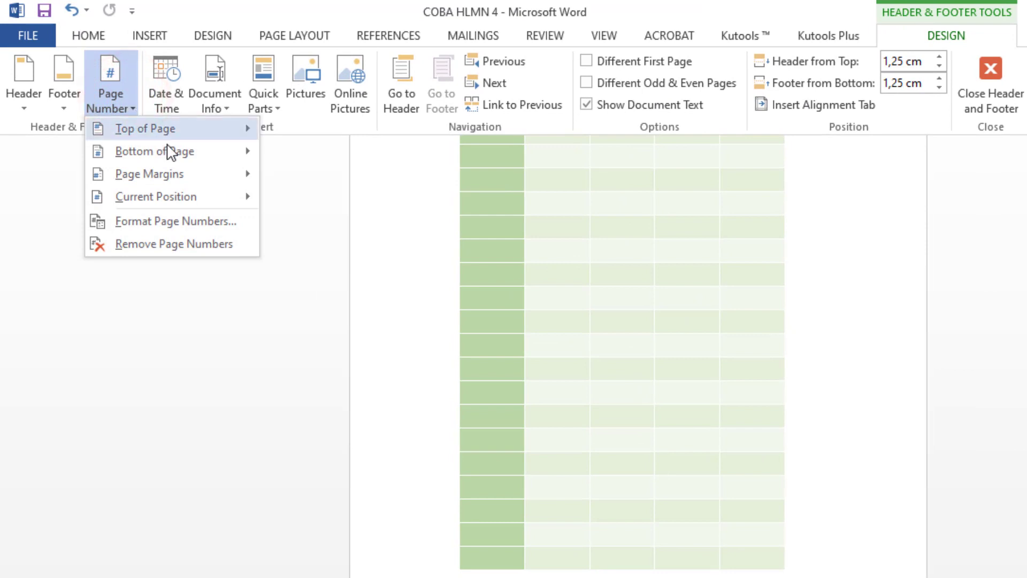
mouse_move(182, 155)
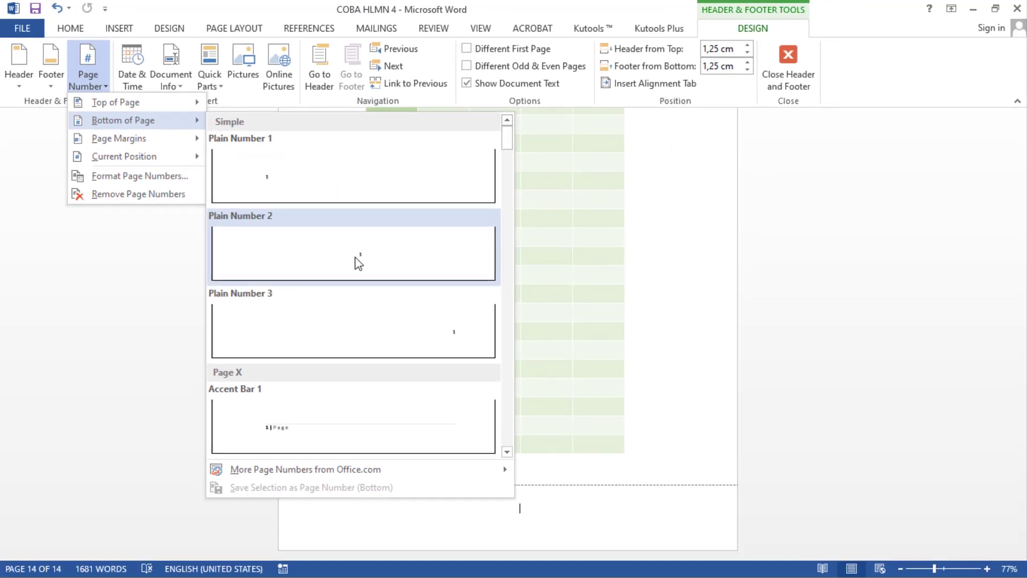
click(356, 260)
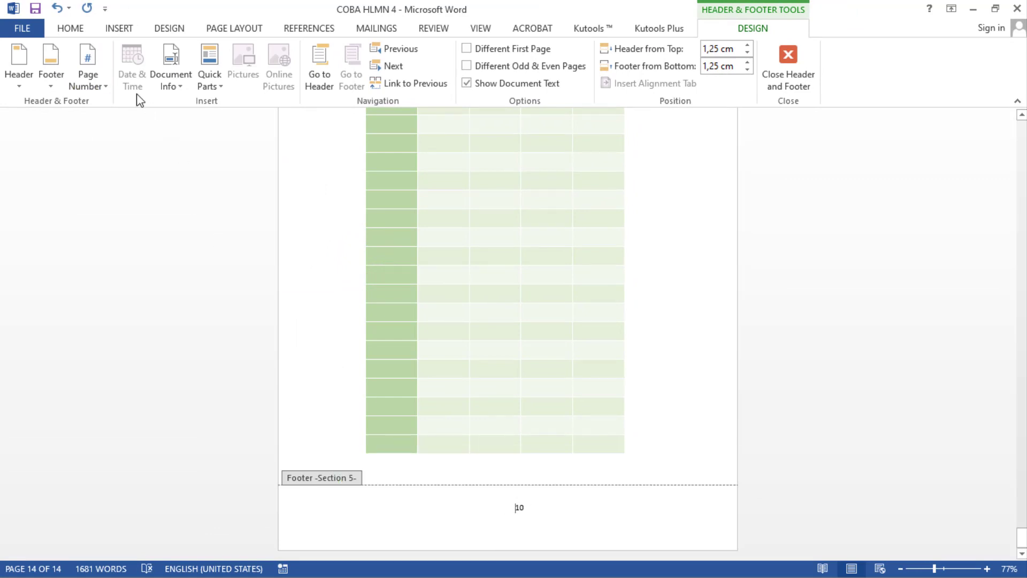
In the LAMPIRAN section's page number format, switch to a custom starting number and choose the i, ii, iii format
click(87, 77)
click(145, 176)
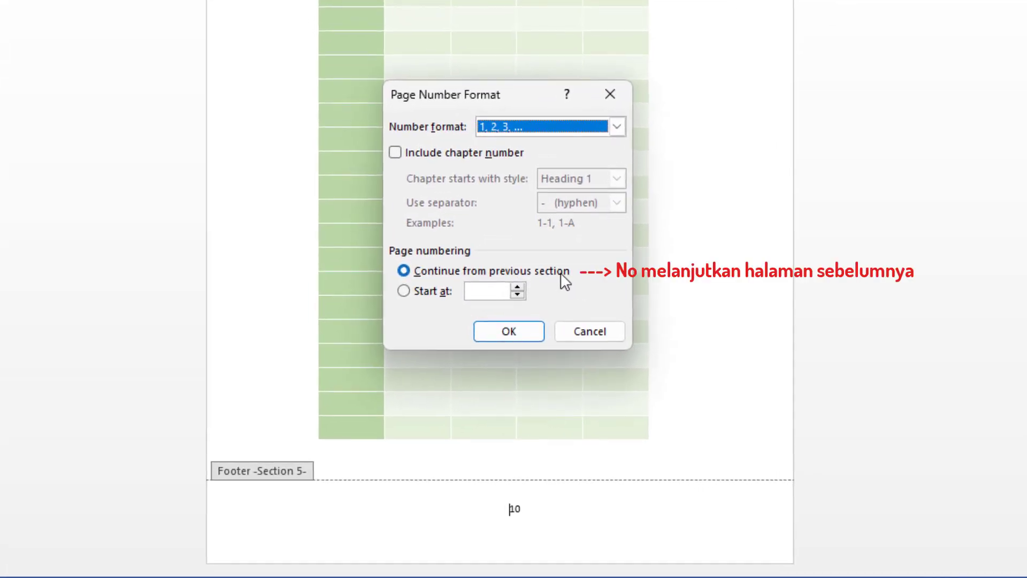
click(437, 292)
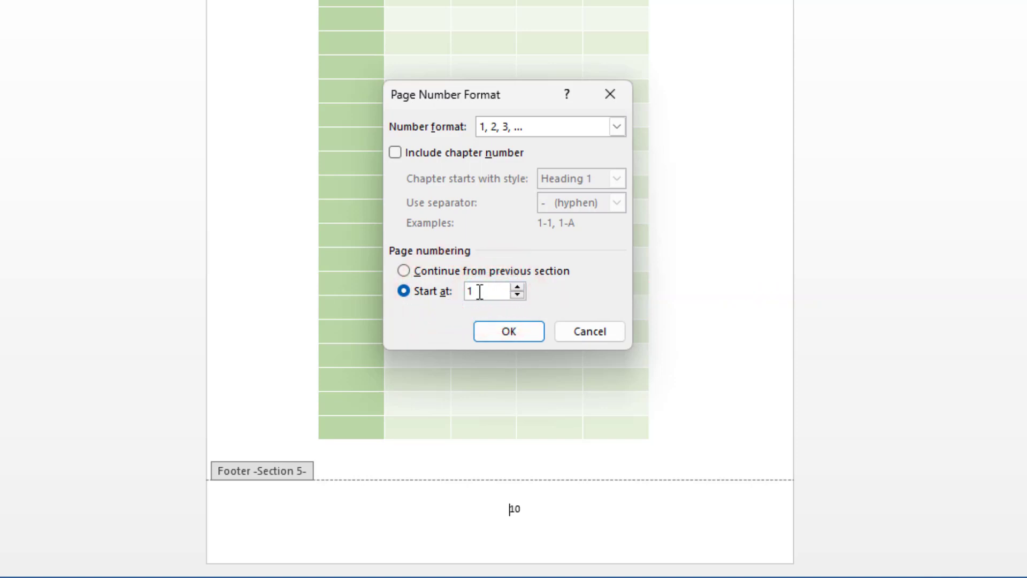
click(555, 128)
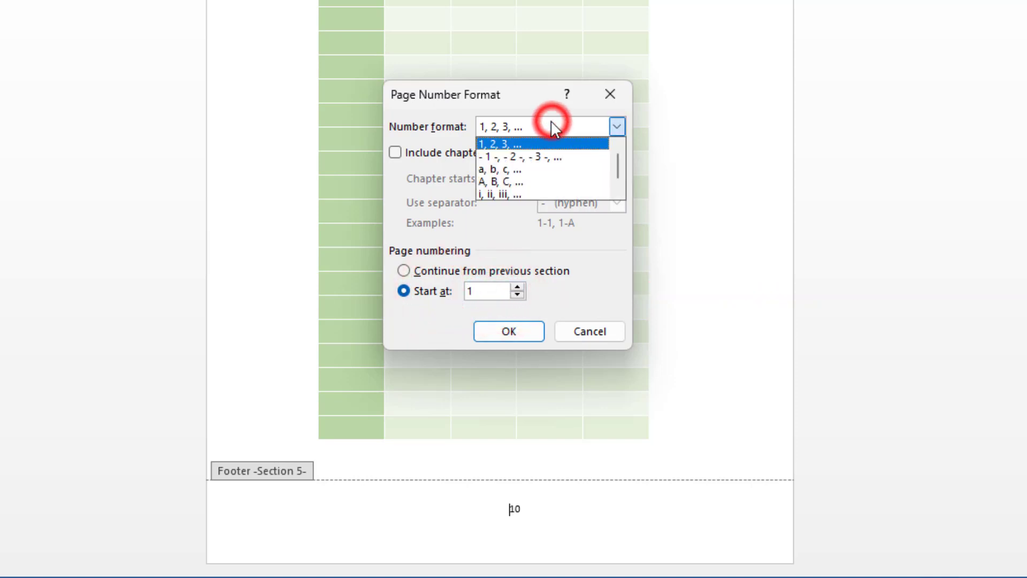
click(521, 190)
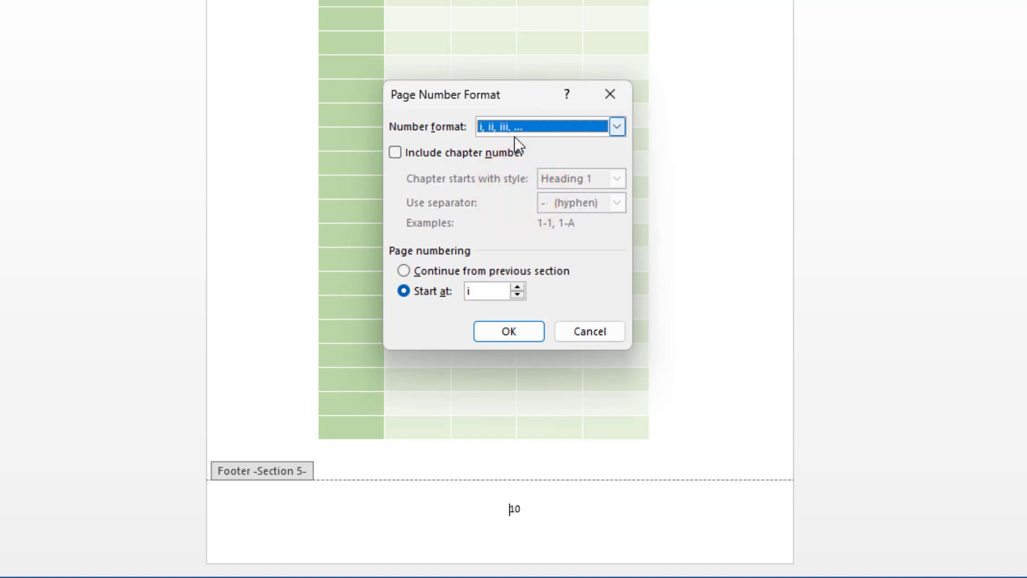
Set the LAMPIRAN section's numbering to start at xiii, apply the format, and close footer editing
double_click(519, 285)
click(519, 285)
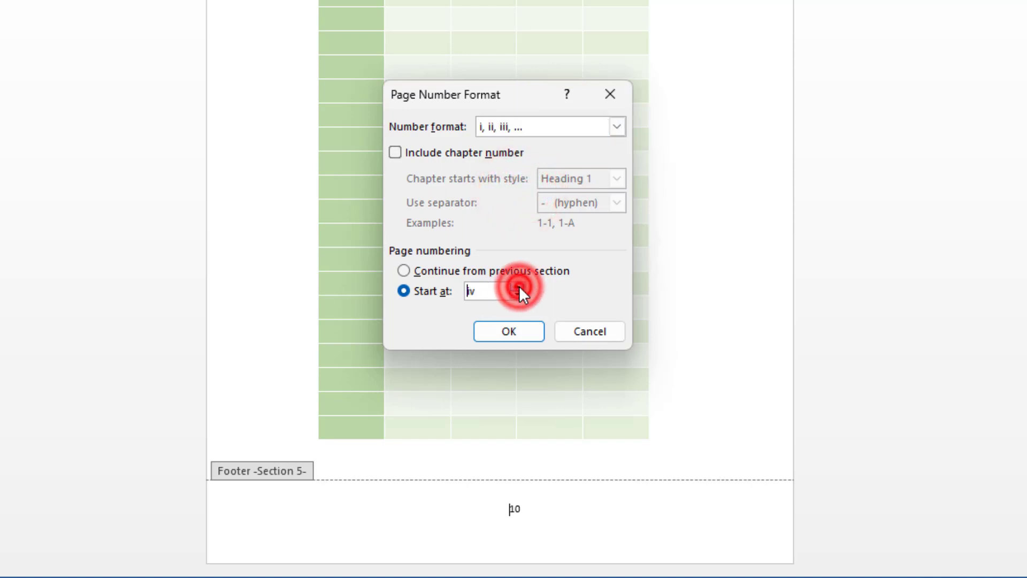
double_click(519, 285)
click(519, 285)
click(519, 286)
click(519, 284)
click(520, 284)
click(520, 284)
double_click(520, 284)
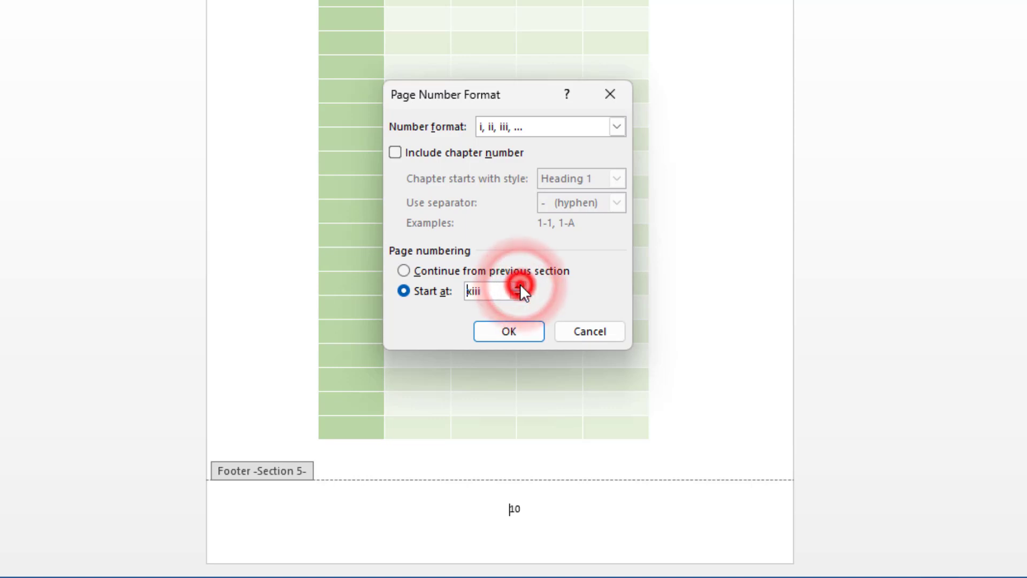
click(496, 294)
click(502, 331)
double_click(690, 407)
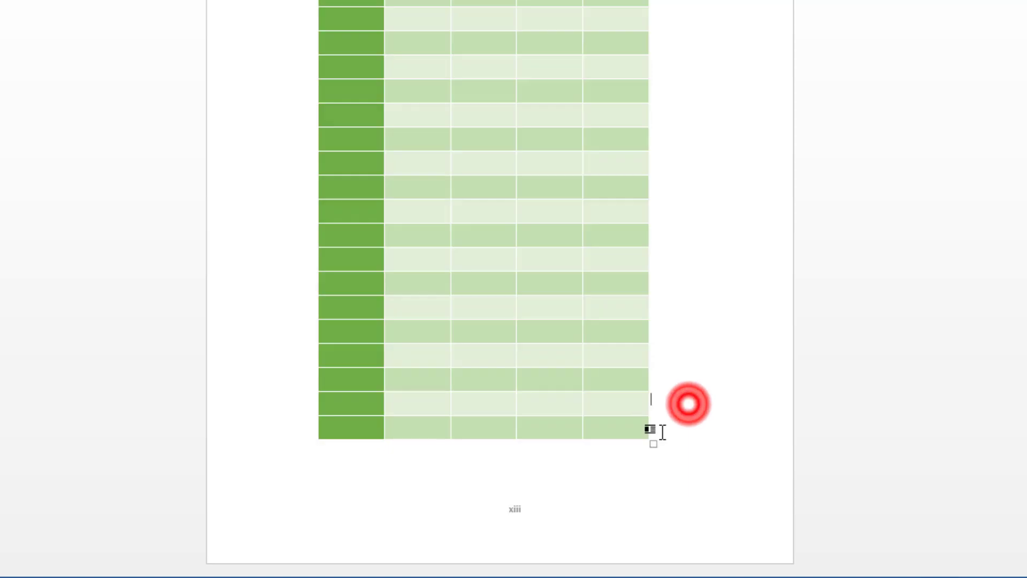
scroll(732, 294, up, 3)
scroll(732, 294, up, 9)
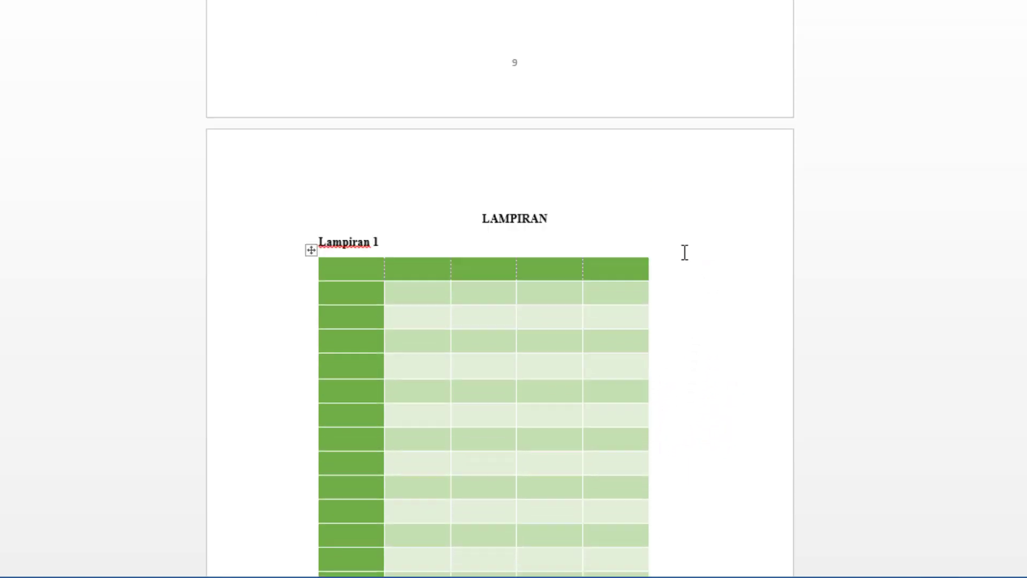
scroll(683, 374, down, 12)
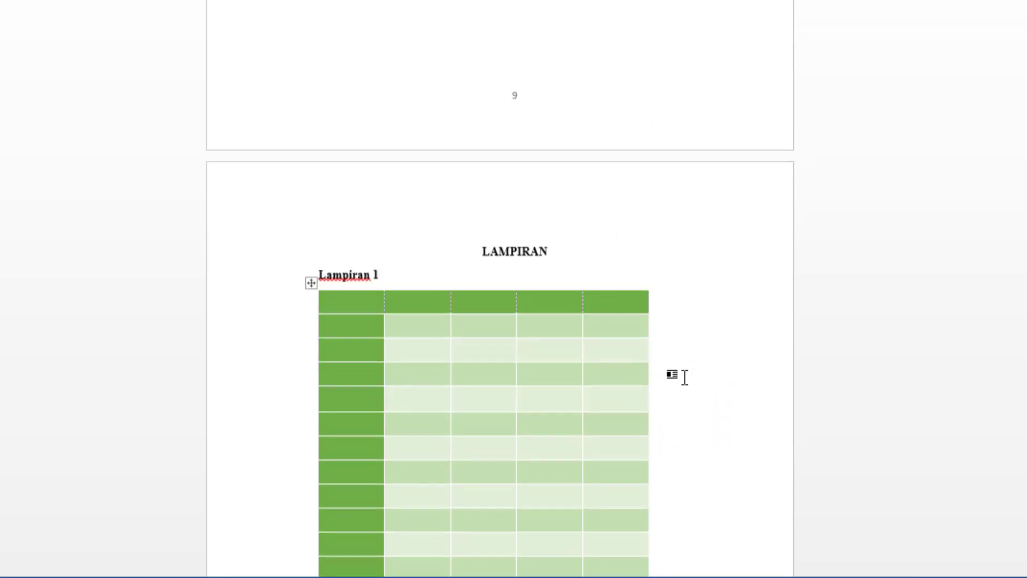